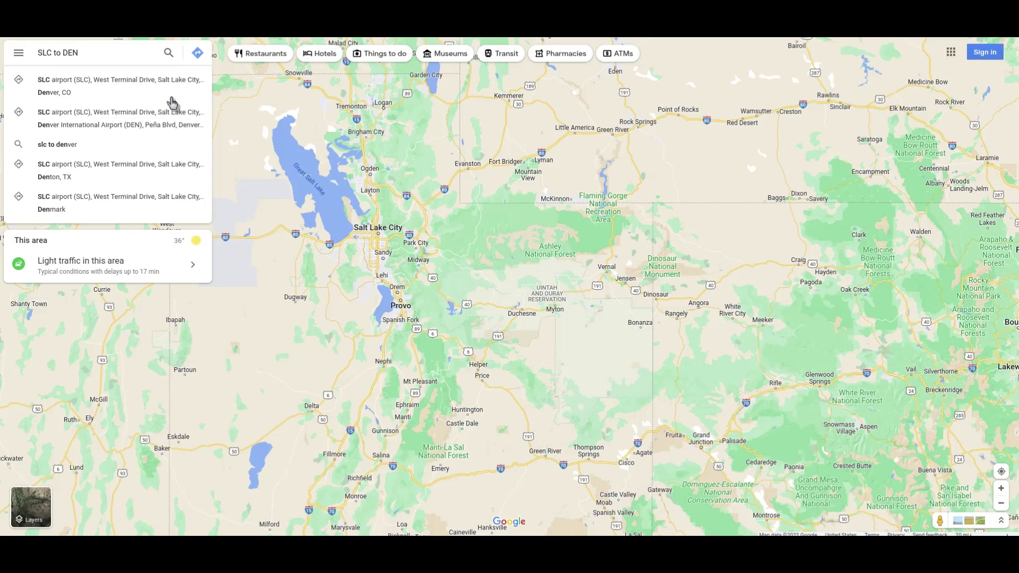
- Get driving directions for SLC to DEN with highways avoided
{"action": "key", "text": "Return"}
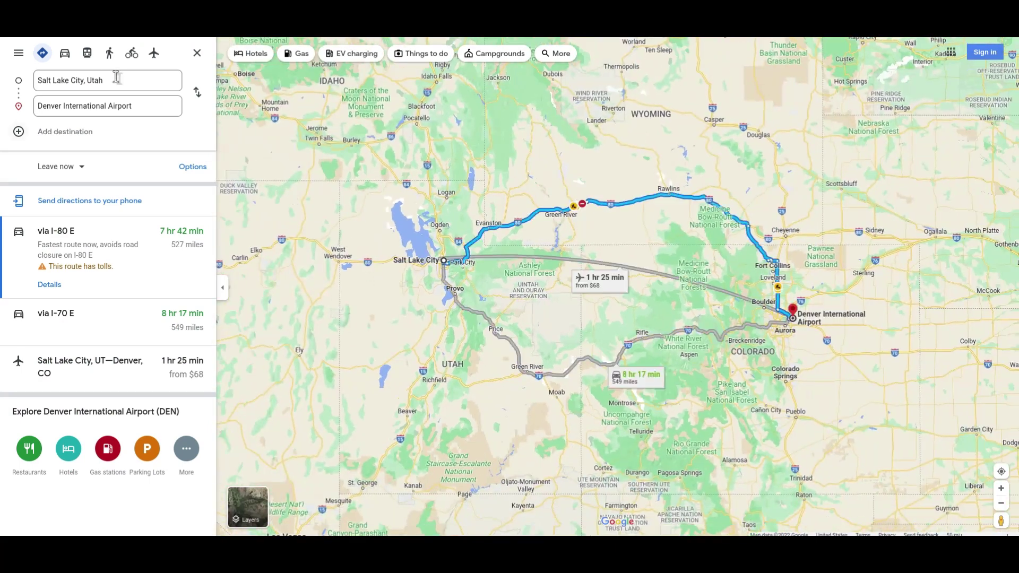
{"action": "left_click", "coordinate": [65, 53]}
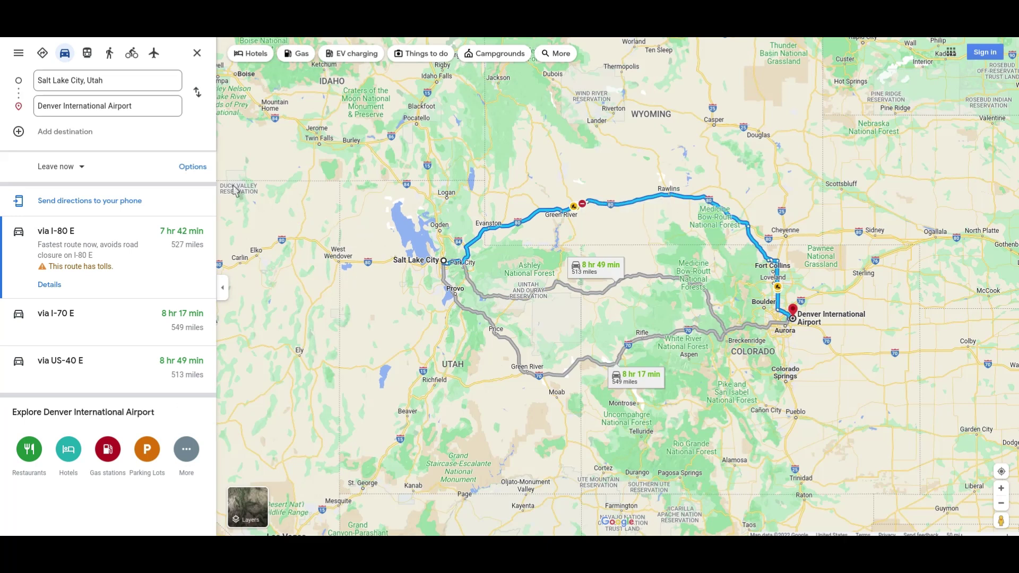
{"action": "left_click", "coordinate": [192, 167]}
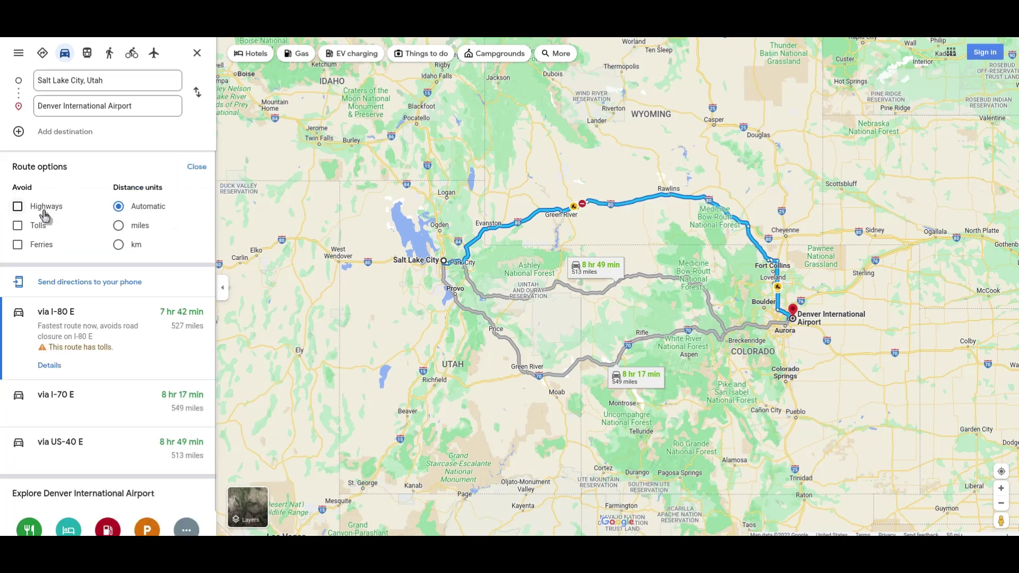
{"action": "left_click", "coordinate": [18, 207]}
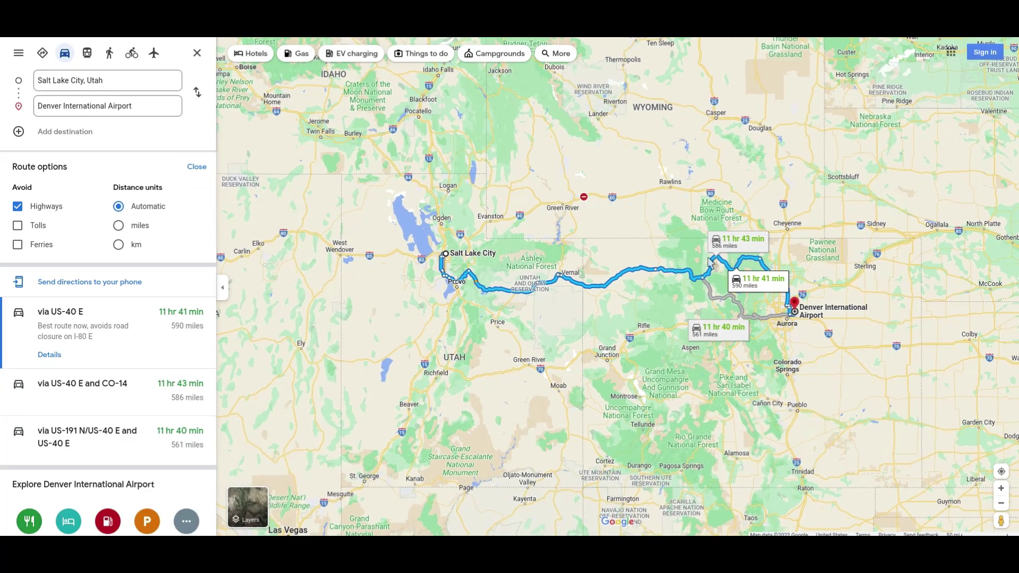
- View Street View imagery of US-40 near Dinosaur, Colorado, and return to the route map
{"action": "left_click", "coordinate": [1001, 489]}
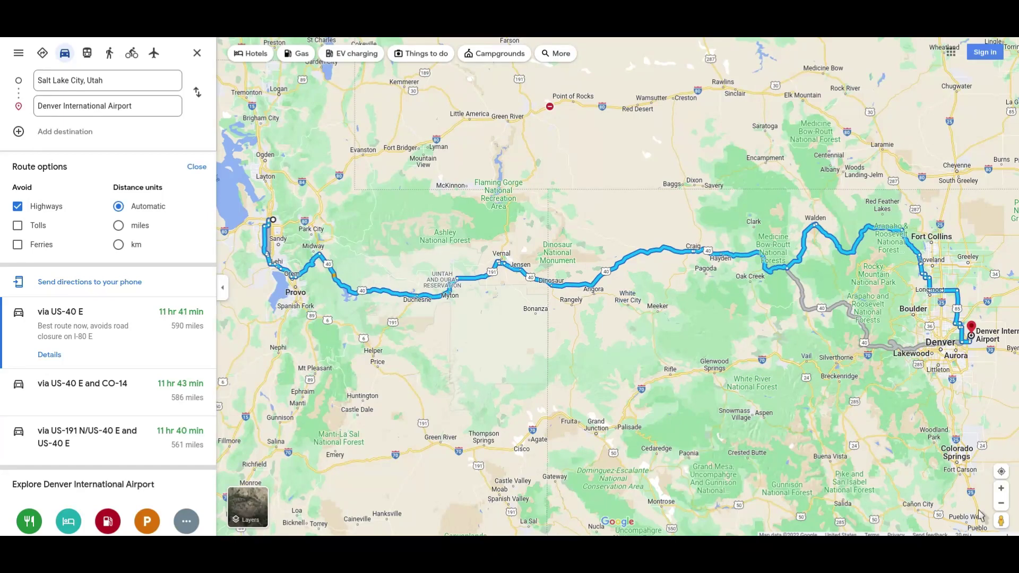
{"action": "left_click_drag", "start_coordinate": [998, 521], "coordinate": [619, 232]}
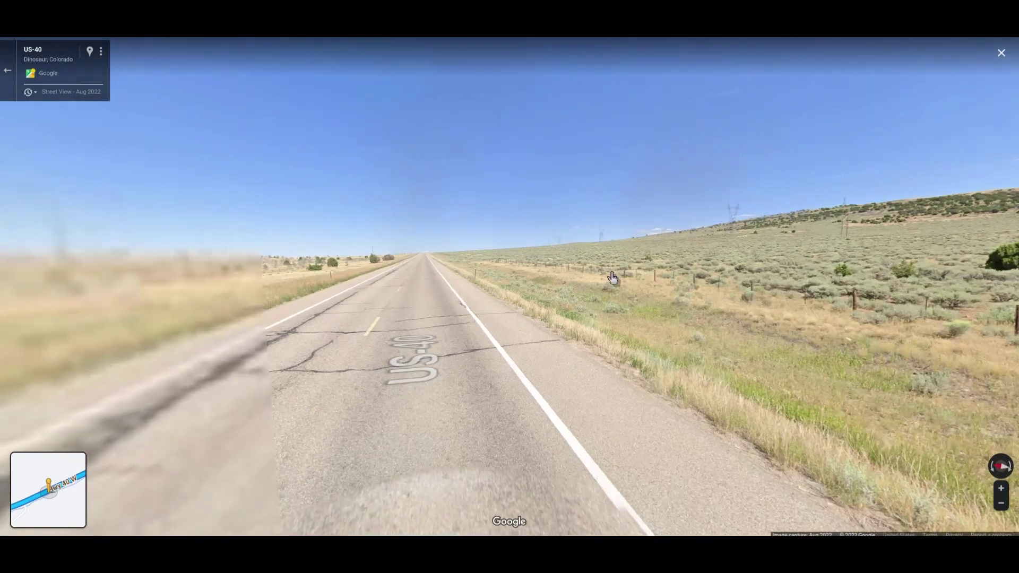
{"action": "key", "text": "Escape"}
{"action": "scroll", "coordinate": [574, 443], "scroll_direction": "up", "scroll_amount": 2}
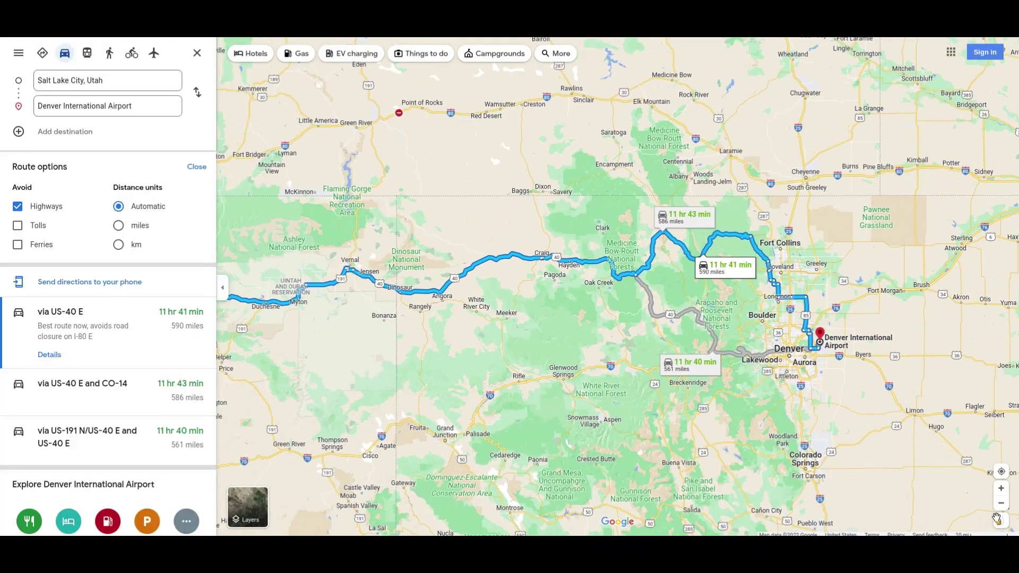
- Look along Hwy 40 in Jensen, Utah, in Street View, and return to the route map
{"action": "left_click_drag", "start_coordinate": [997, 518], "coordinate": [375, 256]}
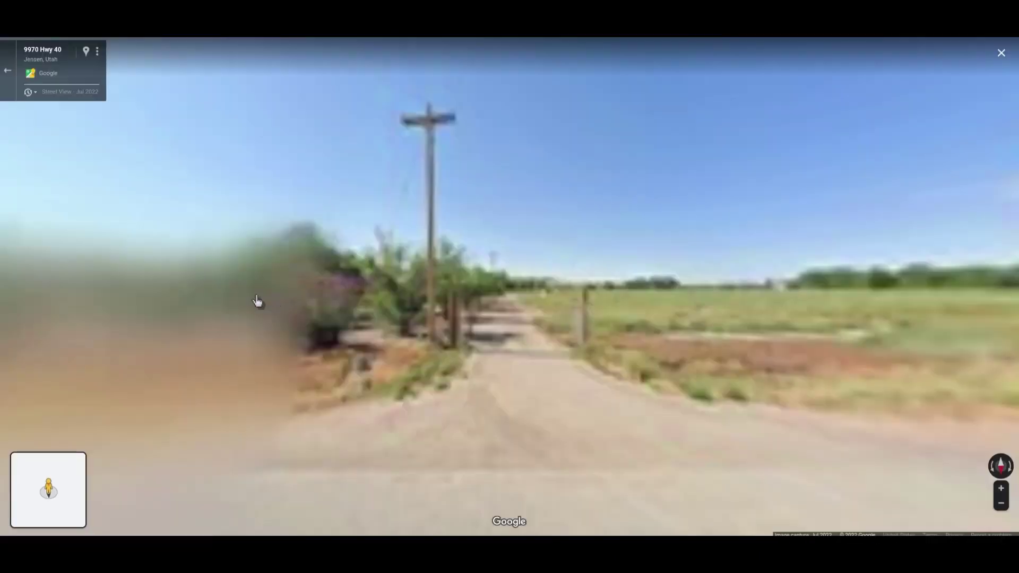
{"action": "left_click_drag", "start_coordinate": [276, 282], "coordinate": [499, 261]}
{"action": "left_click_drag", "start_coordinate": [268, 260], "coordinate": [461, 215]}
{"action": "left_click", "coordinate": [317, 210]}
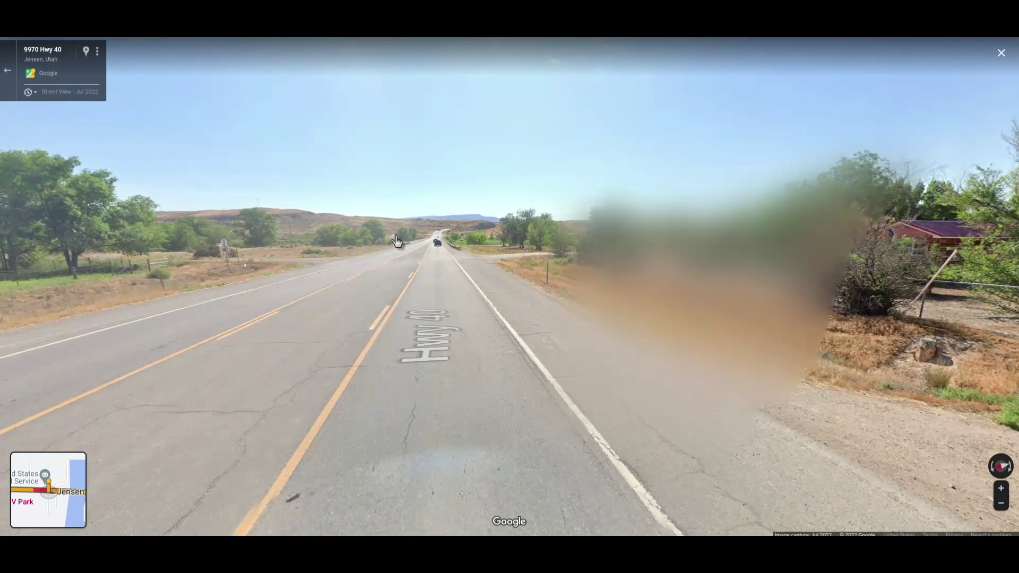
{"action": "left_click", "coordinate": [397, 242]}
{"action": "left_click", "coordinate": [8, 74]}
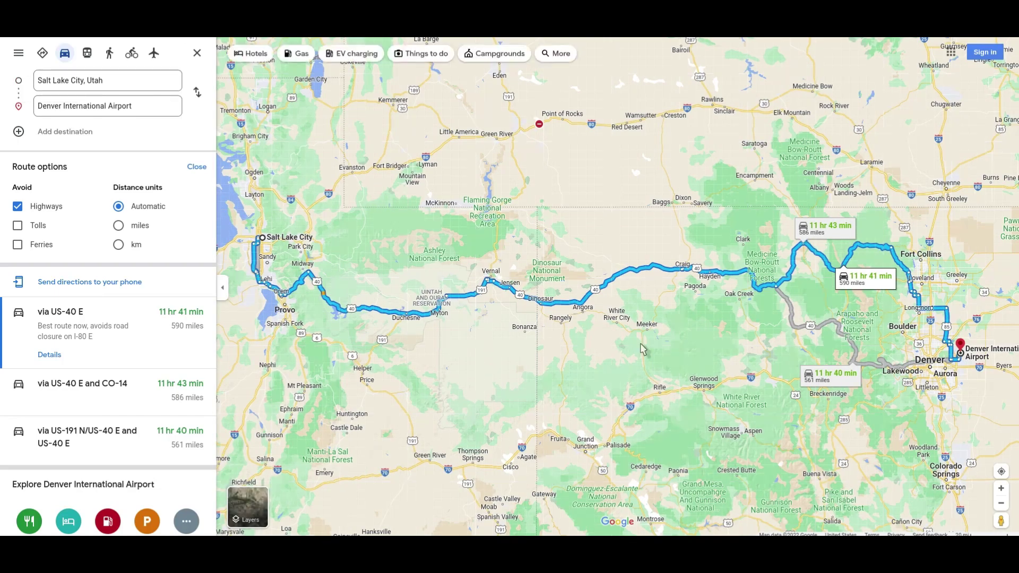
- Open Street View on Forest Rd 550 near Clark, Colorado, and move forward along the dirt road
{"action": "left_click_drag", "start_coordinate": [702, 354], "coordinate": [712, 307]}
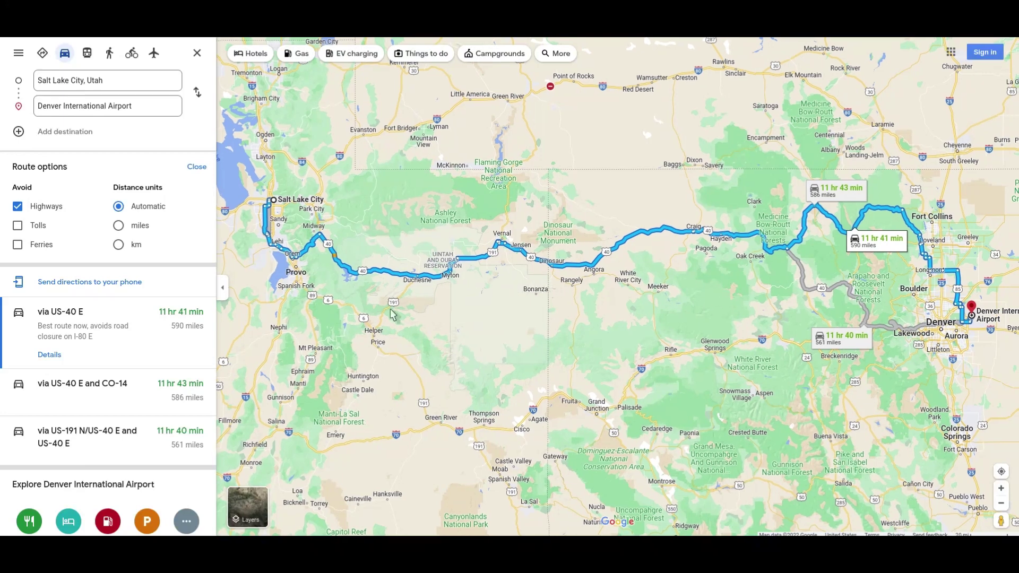
{"action": "left_click_drag", "start_coordinate": [999, 525], "coordinate": [657, 231]}
{"action": "left_click_drag", "start_coordinate": [731, 303], "coordinate": [483, 368]}
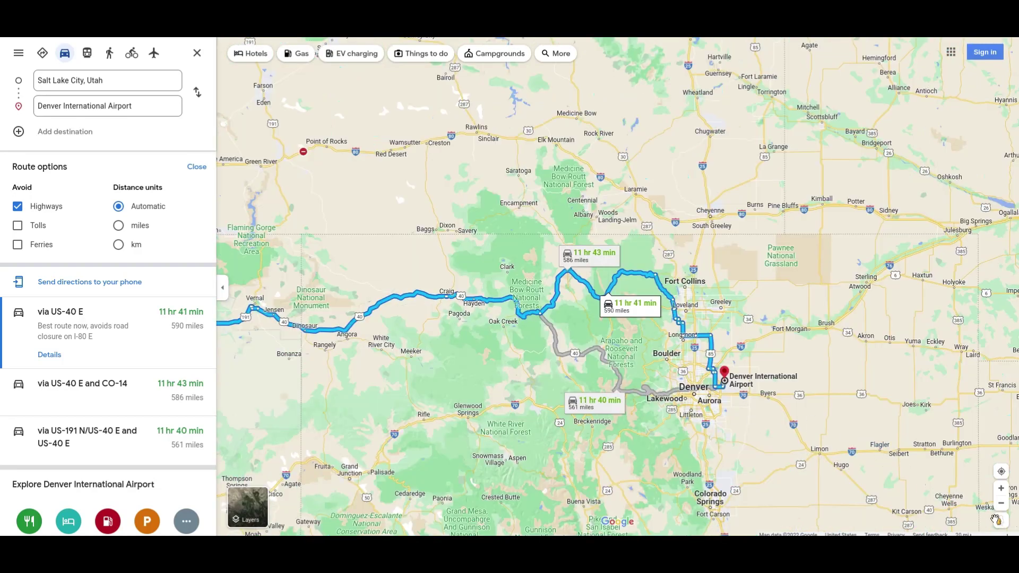
{"action": "left_click_drag", "start_coordinate": [996, 520], "coordinate": [503, 216]}
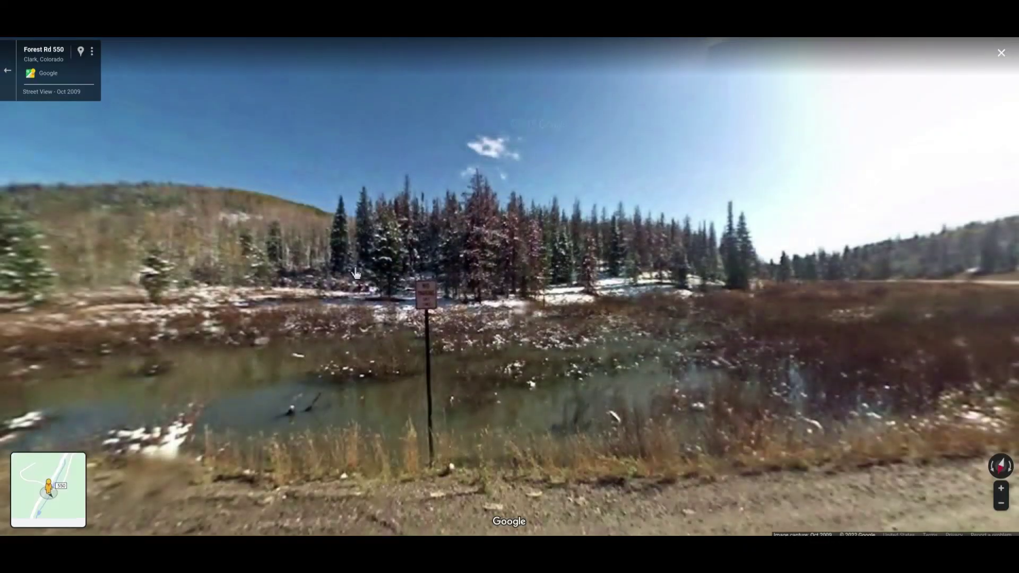
{"action": "left_click_drag", "start_coordinate": [356, 273], "coordinate": [528, 247]}
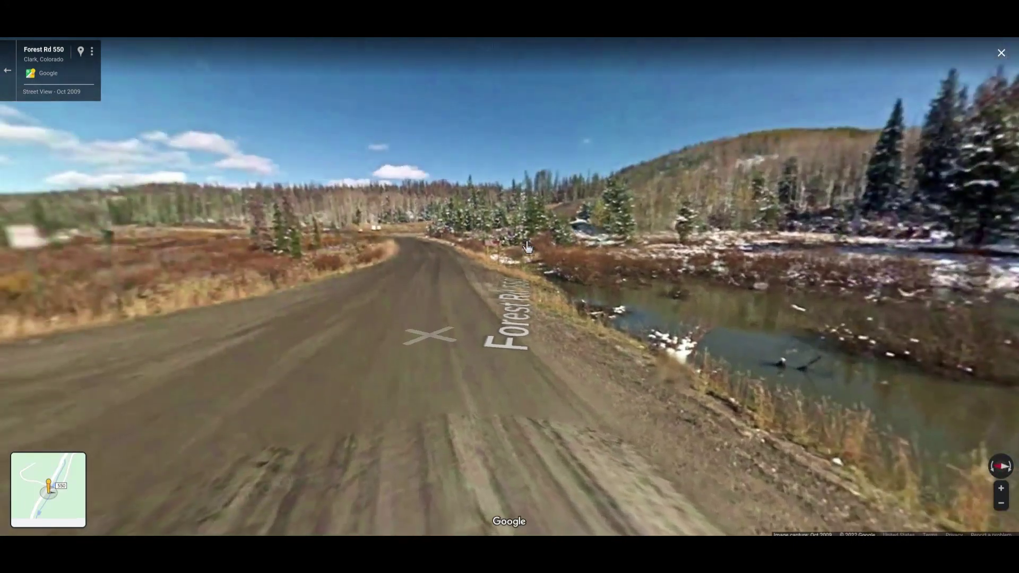
{"action": "left_click", "coordinate": [426, 276]}
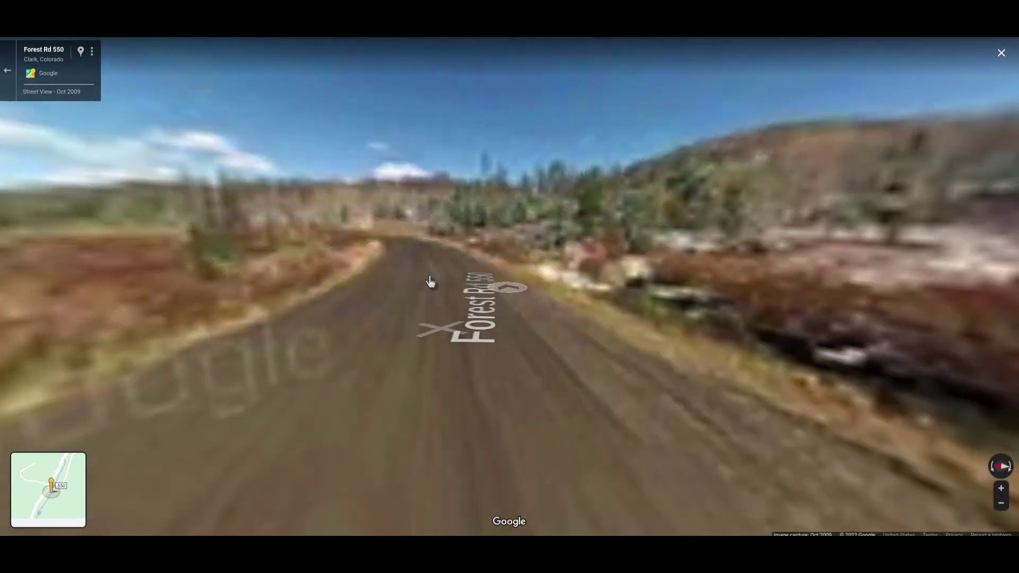
{"action": "left_click", "coordinate": [430, 283]}
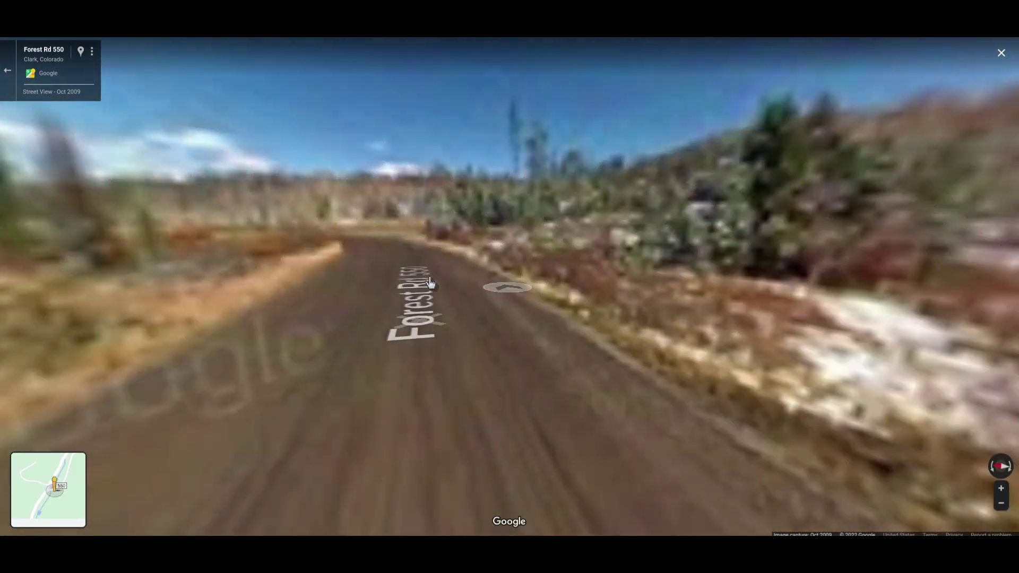
{"action": "left_click", "coordinate": [430, 283]}
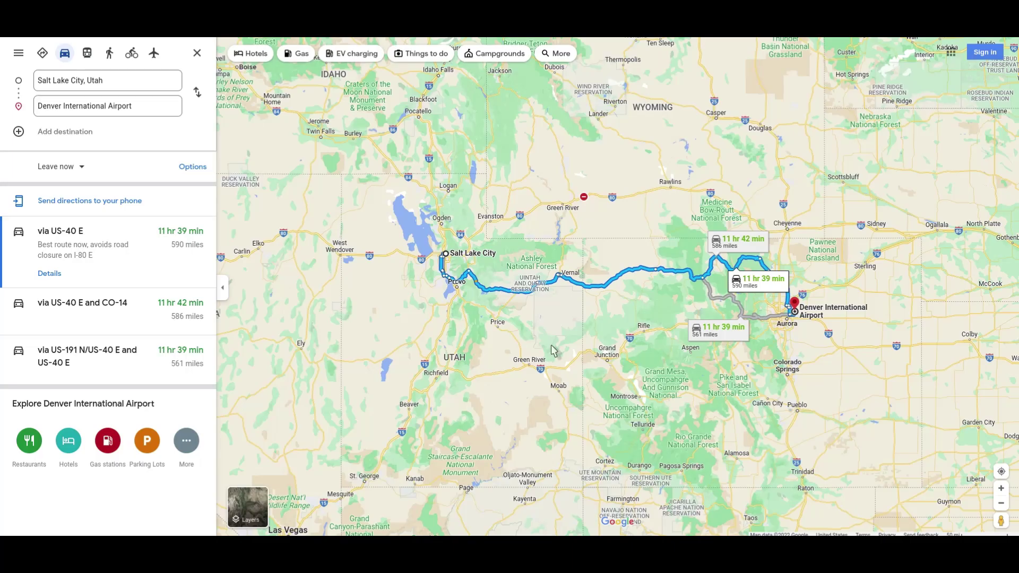
- Search for hotels along the route, focusing on the US-40 stretch between Jensen and Craig
{"action": "left_click", "coordinate": [252, 53]}
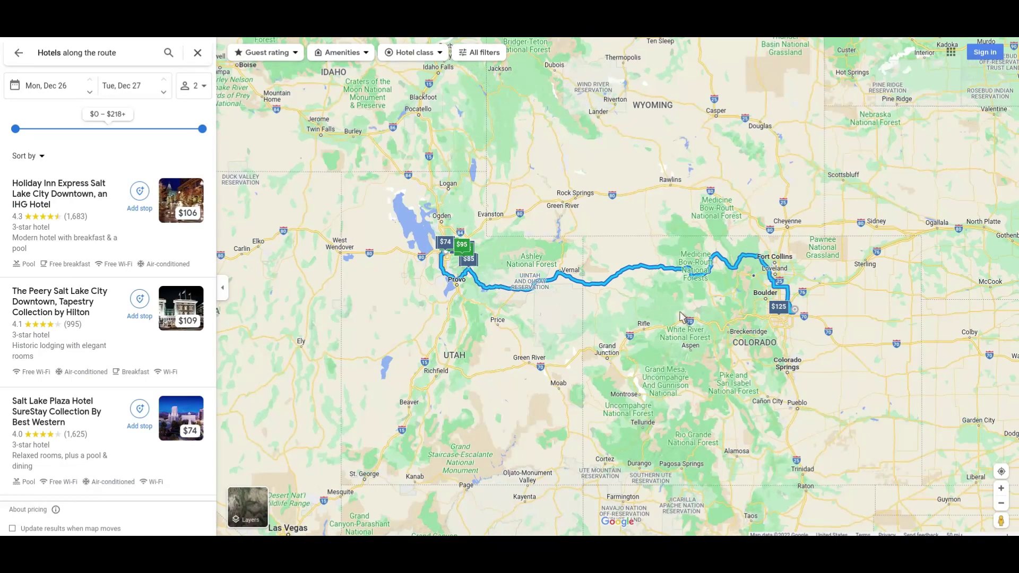
{"action": "left_click", "coordinate": [1001, 490]}
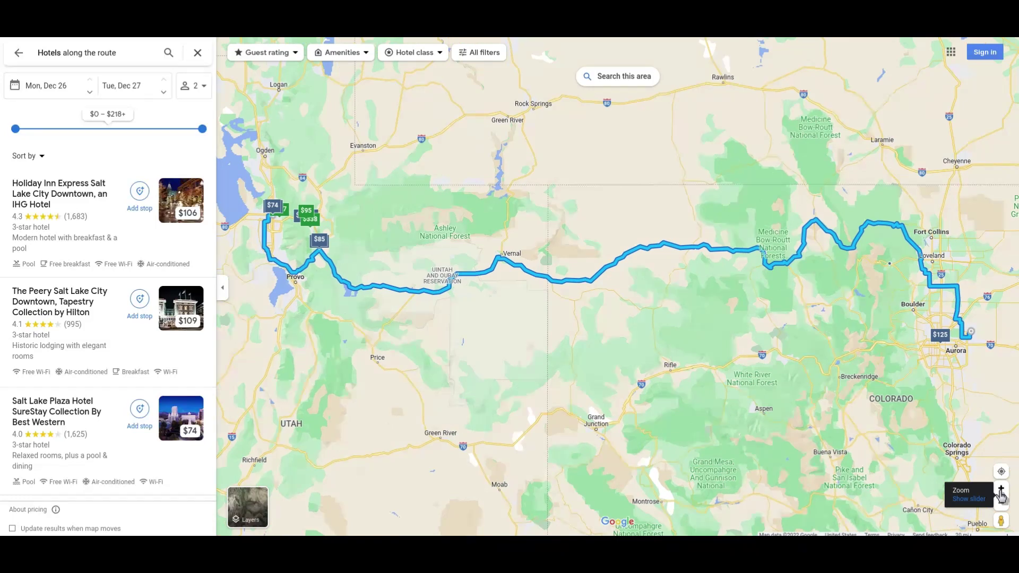
{"action": "left_click", "coordinate": [1001, 489]}
{"action": "left_click", "coordinate": [1001, 489]}
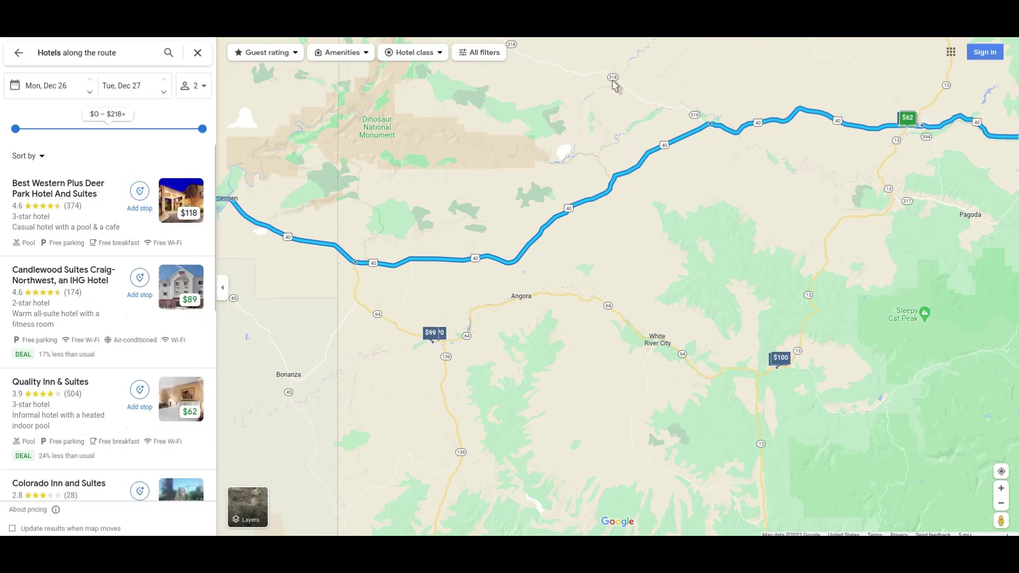
- Search for hotels on the route section around Steamboat Springs and Walden
{"action": "left_click_drag", "start_coordinate": [846, 192], "coordinate": [492, 287]}
{"action": "left_click_drag", "start_coordinate": [778, 321], "coordinate": [561, 348]}
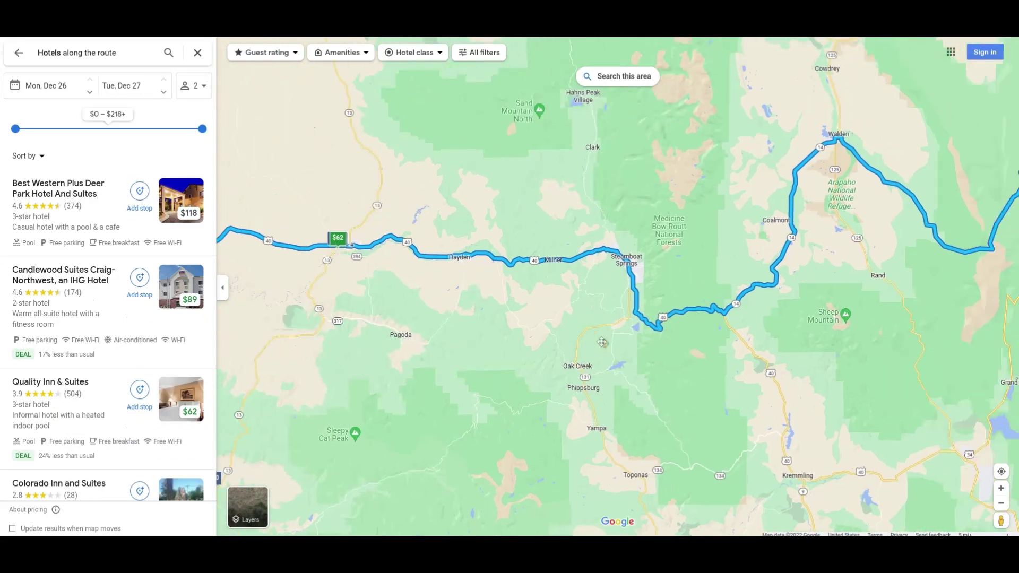
{"action": "left_click", "coordinate": [614, 78]}
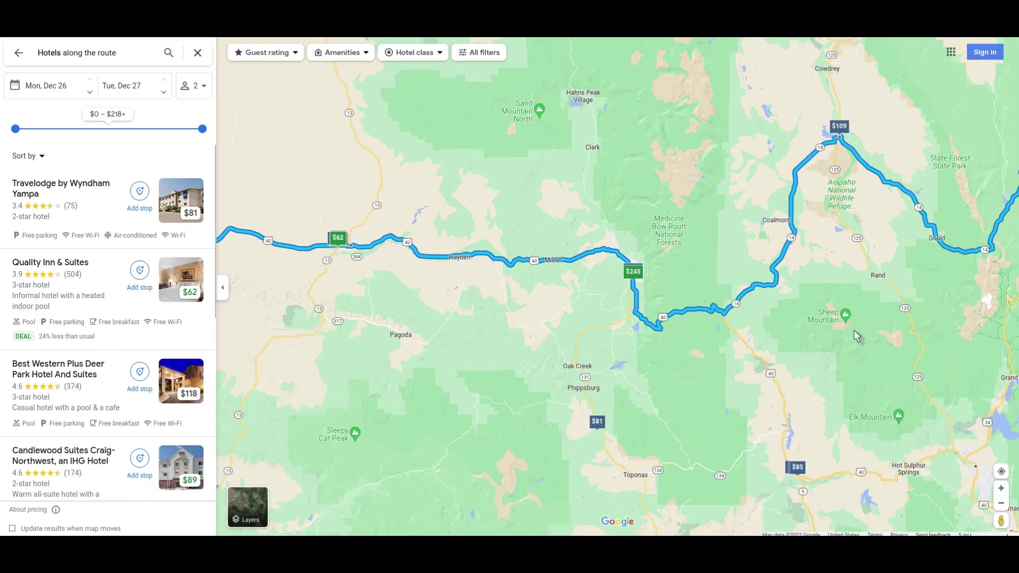
- Check hotels on the route section from Walden to Denver, and return to the driving directions
{"action": "left_click_drag", "start_coordinate": [855, 334], "coordinate": [399, 316]}
{"action": "left_click_drag", "start_coordinate": [438, 226], "coordinate": [409, 192]}
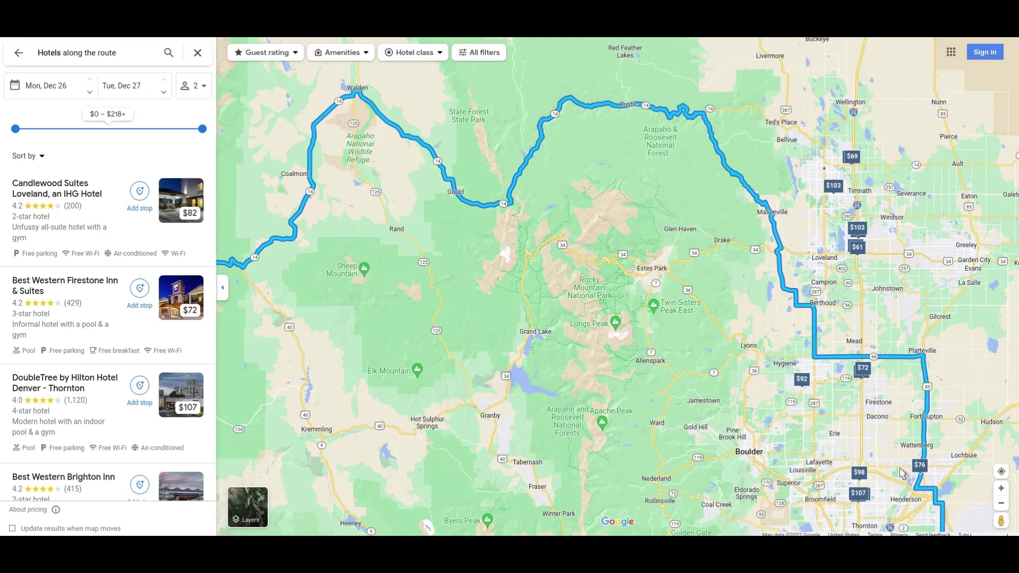
{"action": "left_click", "coordinate": [1001, 507]}
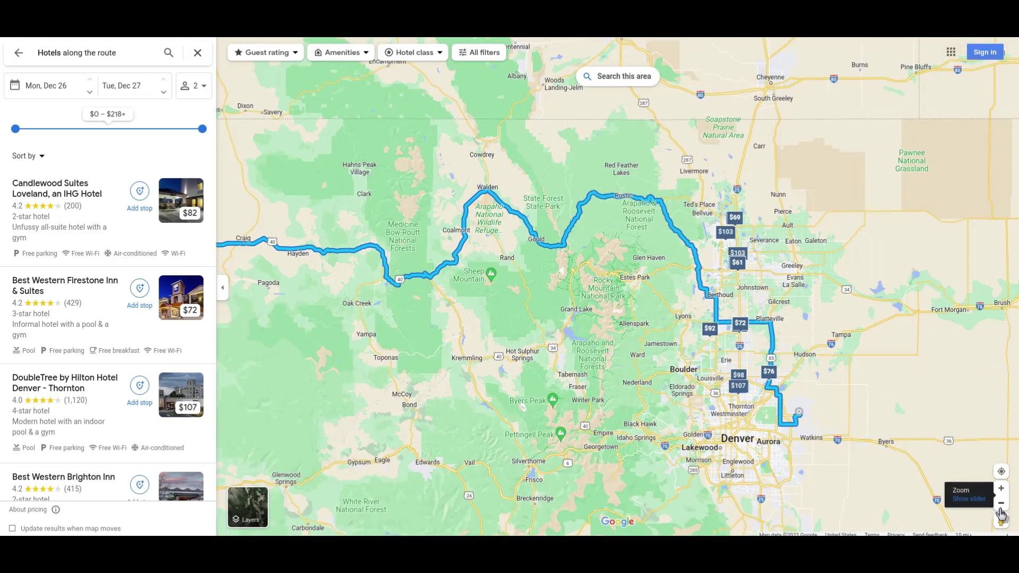
{"action": "left_click", "coordinate": [1001, 507]}
{"action": "left_click_drag", "start_coordinate": [533, 400], "coordinate": [773, 357]}
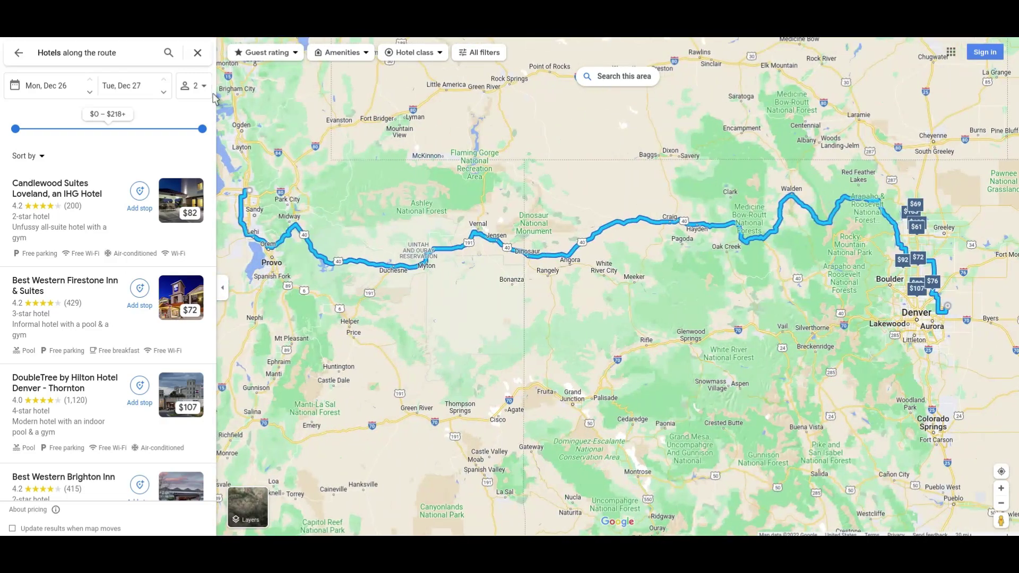
{"action": "left_click", "coordinate": [18, 52]}
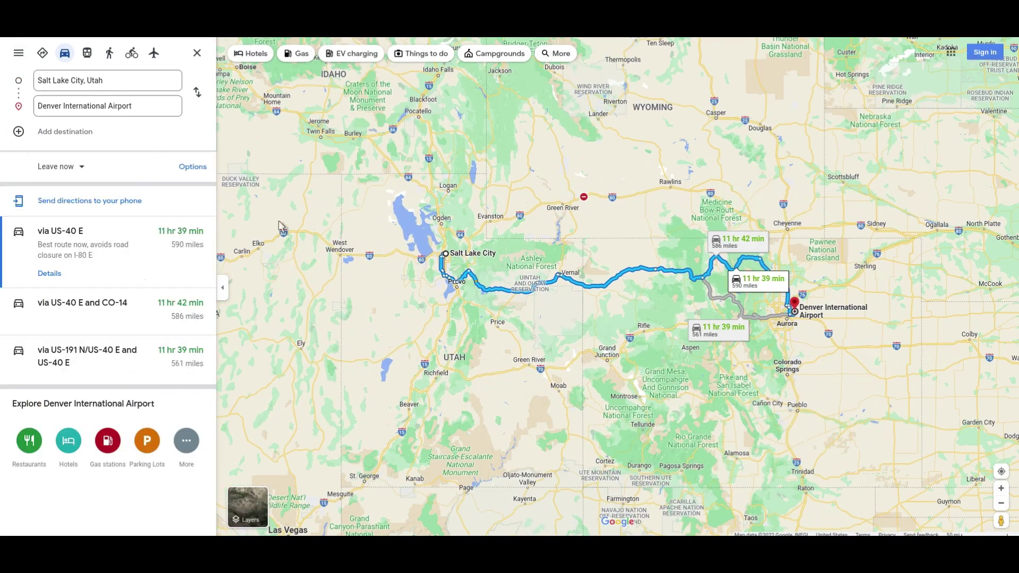
- Switch to bicycling directions and show the first turn onto Jordan River Parkway Trail in the details of the 557-mile route via US-40 E
{"action": "left_click", "coordinate": [131, 54]}
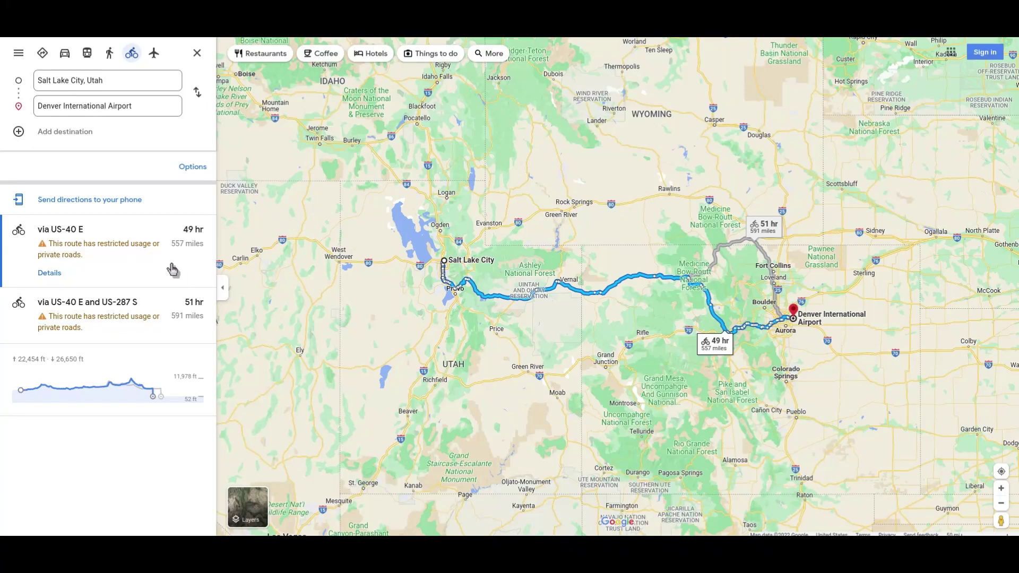
{"action": "left_click", "coordinate": [131, 258]}
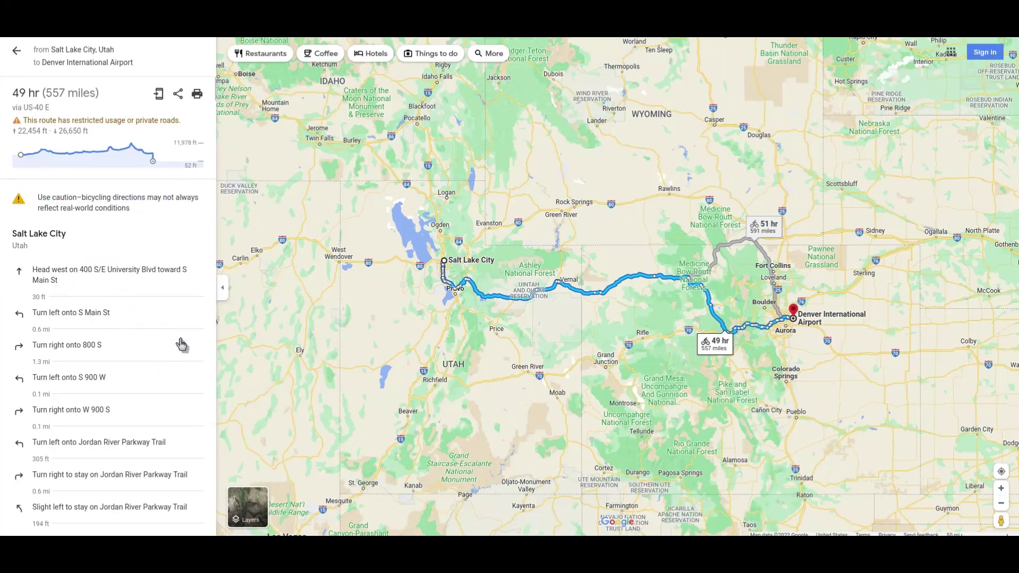
{"action": "left_click", "coordinate": [122, 455]}
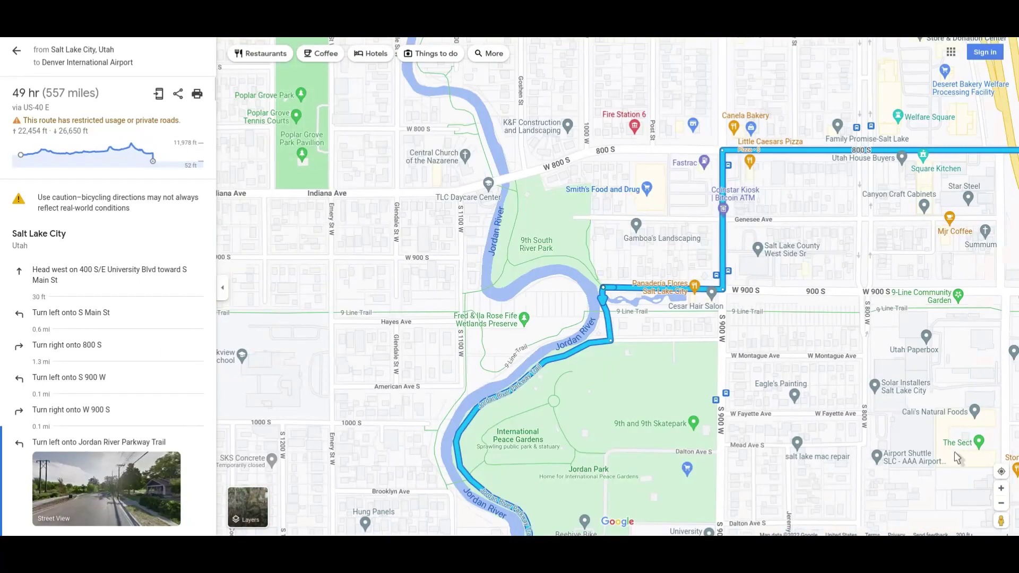
- Examine the bicycle route on the map from Salt Lake City past Provo and along US-40 towards Vernal
{"action": "left_click", "coordinate": [1002, 506]}
{"action": "left_click", "coordinate": [1002, 505]}
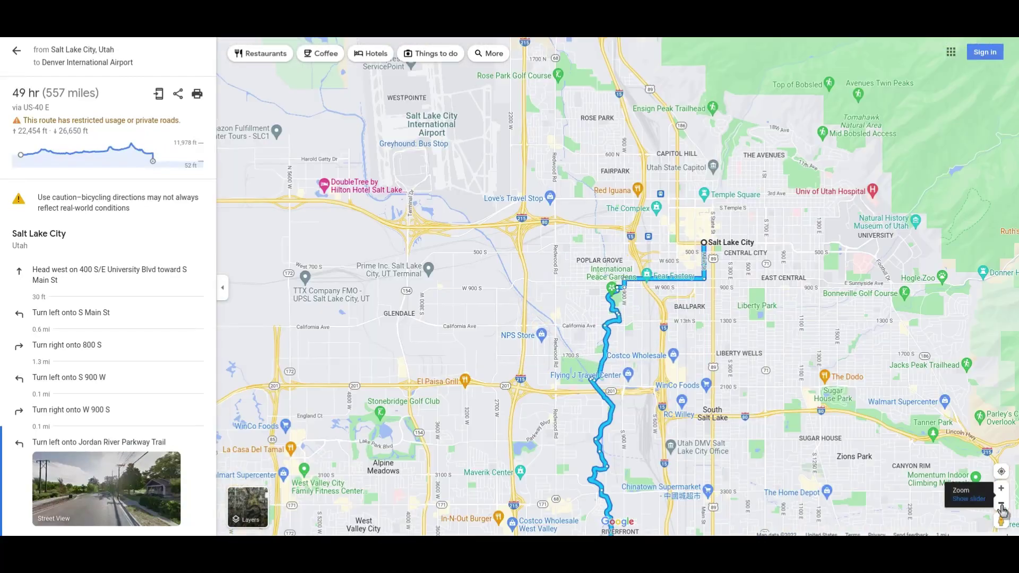
{"action": "left_click_drag", "start_coordinate": [799, 348], "coordinate": [741, 191]}
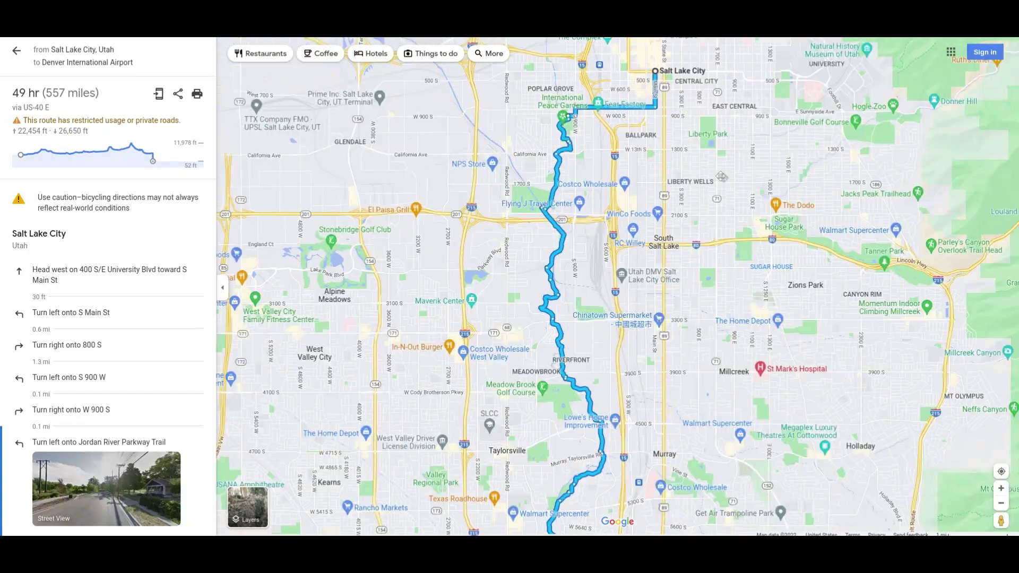
{"action": "left_click_drag", "start_coordinate": [743, 351], "coordinate": [721, 154]}
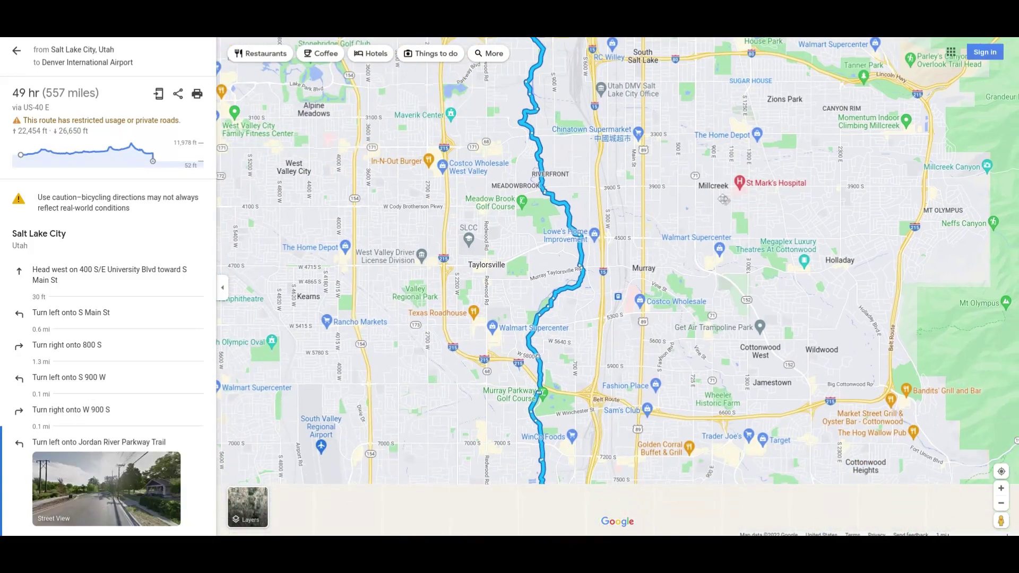
{"action": "left_click", "coordinate": [1000, 503]}
{"action": "left_click", "coordinate": [1001, 503]}
{"action": "left_click", "coordinate": [1001, 503]}
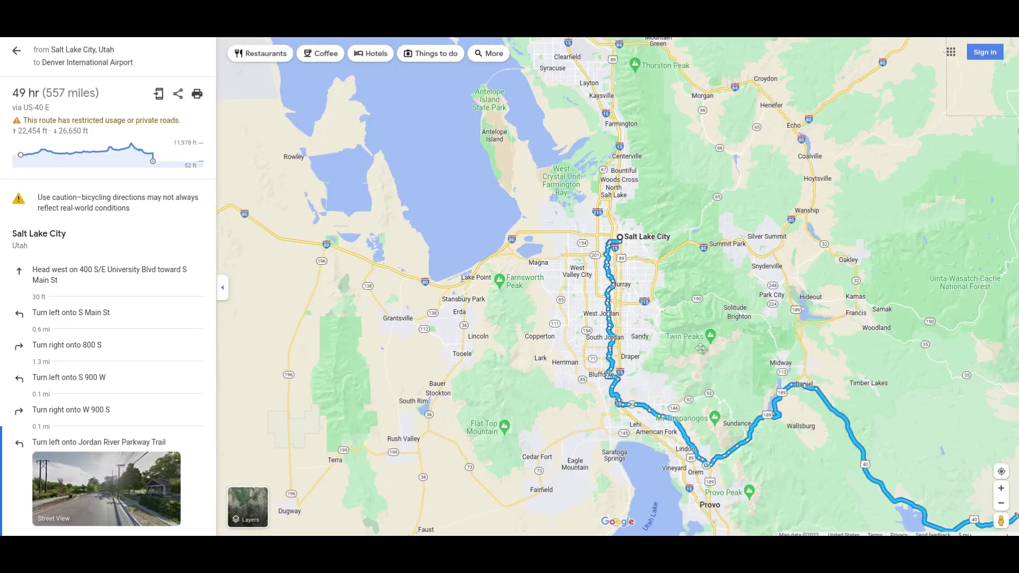
{"action": "left_click_drag", "start_coordinate": [745, 415], "coordinate": [405, 257]}
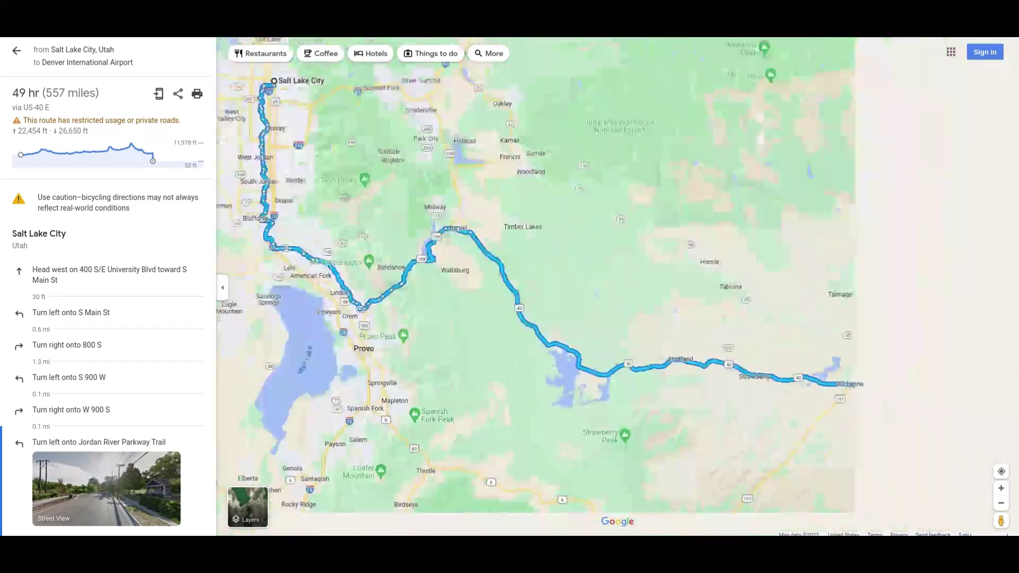
{"action": "left_click_drag", "start_coordinate": [627, 282], "coordinate": [348, 221]}
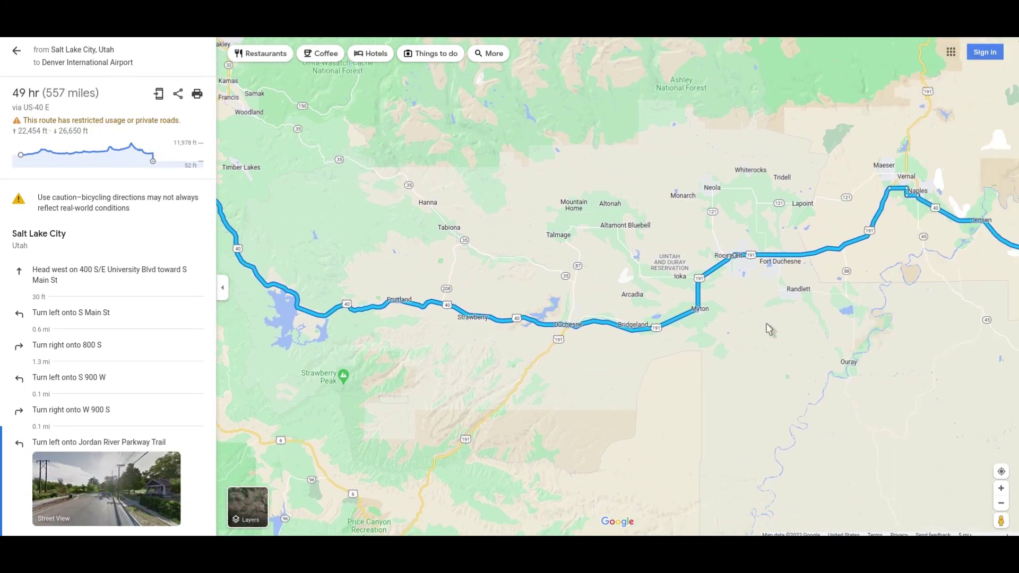
- Examine the bicycle route on the map from Vernal through Craig, Steamboat Springs, Kremmling and Silverthorne to Denver International Airport
{"action": "left_click_drag", "start_coordinate": [818, 326], "coordinate": [547, 382]}
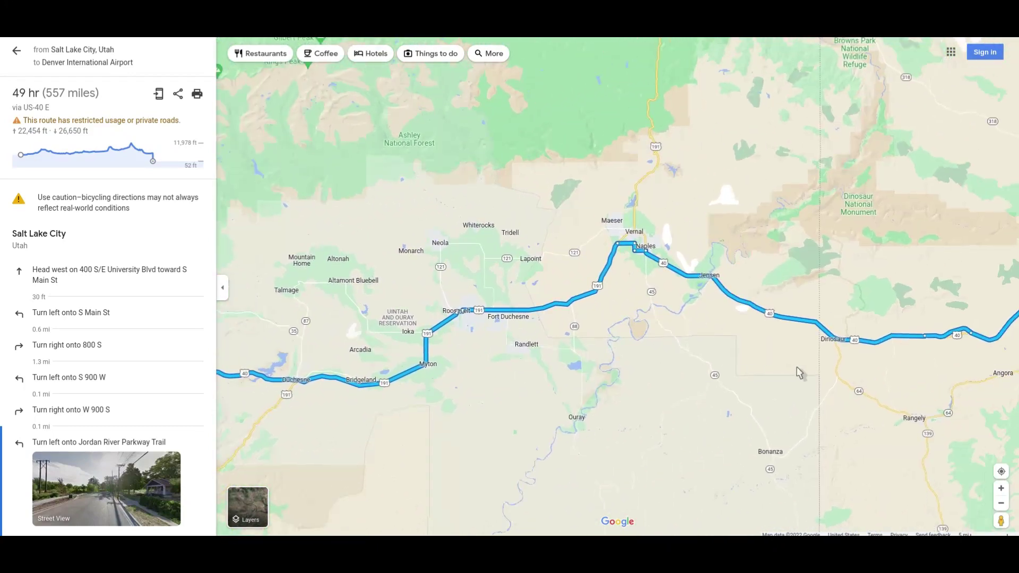
{"action": "left_click_drag", "start_coordinate": [800, 371], "coordinate": [543, 365]}
{"action": "mouse_move", "coordinate": [770, 356]}
{"action": "left_mouse_down"}
{"action": "mouse_move", "coordinate": [669, 377]}
{"action": "mouse_move", "coordinate": [485, 456]}
{"action": "left_mouse_up"}
{"action": "mouse_move", "coordinate": [793, 364]}
{"action": "left_mouse_down"}
{"action": "mouse_move", "coordinate": [742, 357]}
{"action": "mouse_move", "coordinate": [534, 387]}
{"action": "left_mouse_up"}
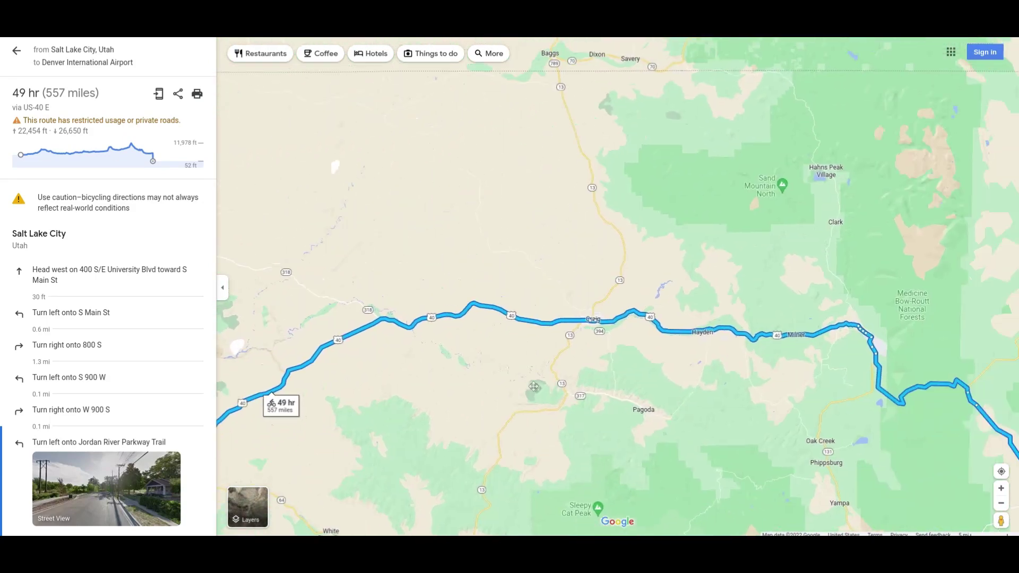
{"action": "mouse_move", "coordinate": [682, 380]}
{"action": "left_mouse_down"}
{"action": "mouse_move", "coordinate": [491, 314]}
{"action": "mouse_move", "coordinate": [340, 183]}
{"action": "mouse_move", "coordinate": [287, 114]}
{"action": "left_mouse_up"}
{"action": "left_click_drag", "start_coordinate": [508, 264], "coordinate": [476, 243]}
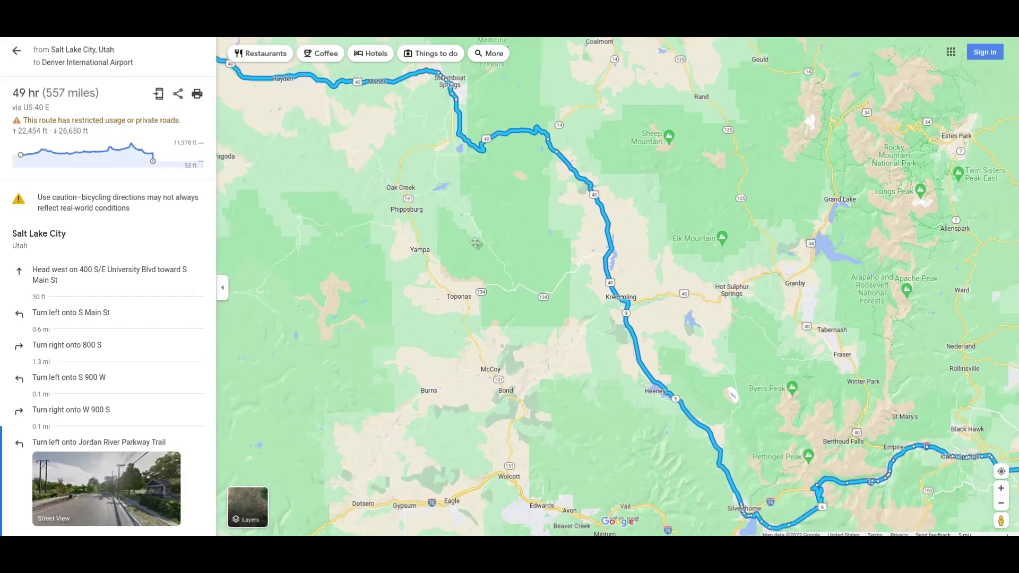
{"action": "left_click_drag", "start_coordinate": [685, 304], "coordinate": [427, 224]}
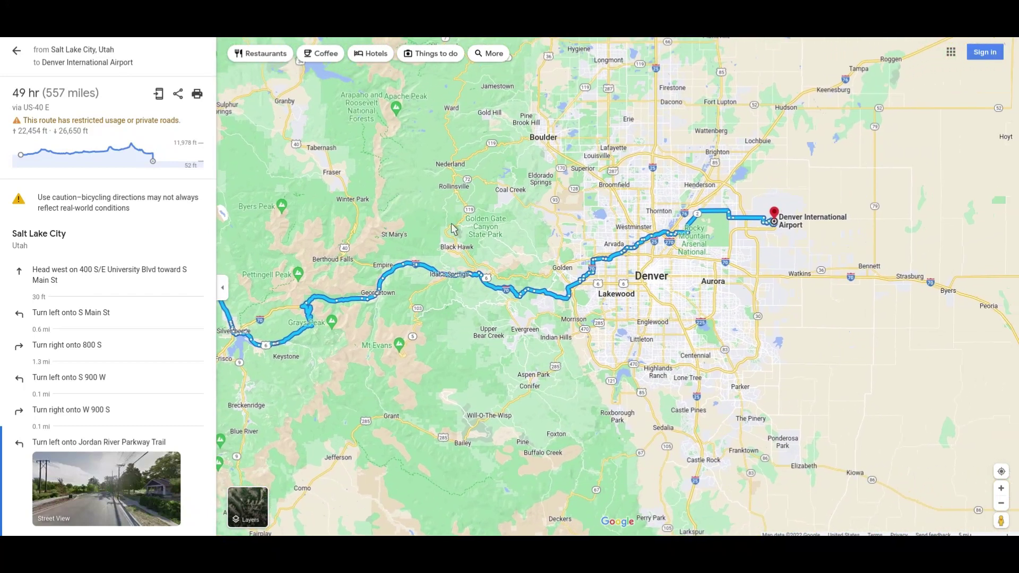
{"action": "left_click_drag", "start_coordinate": [605, 176], "coordinate": [542, 185]}
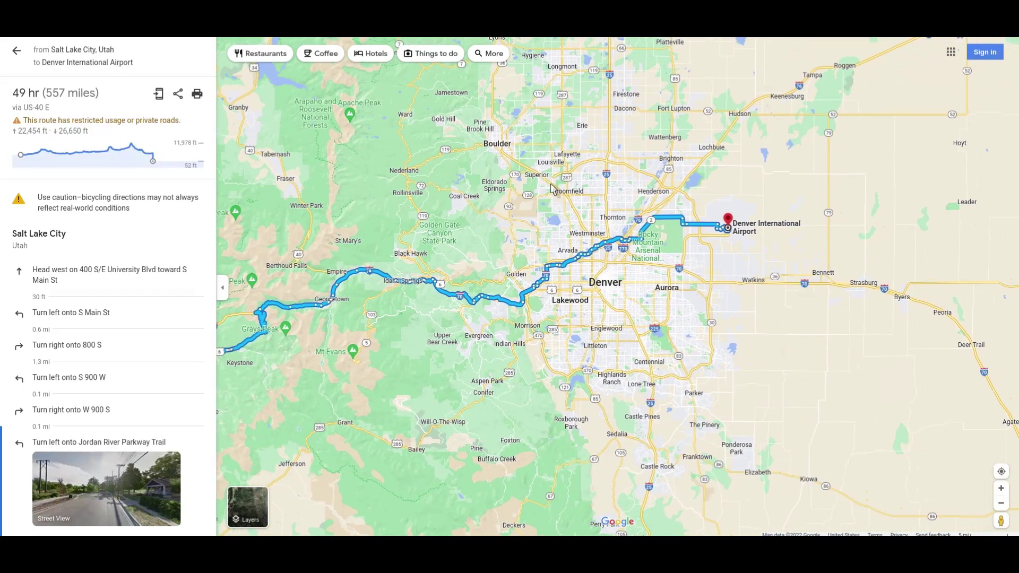
- Find the right turn onto Clear Creek Trail in the Denver-area directions and show the trail past Tabor Lake on the map
{"action": "left_click", "coordinate": [1005, 491]}
{"action": "left_click", "coordinate": [1005, 491]}
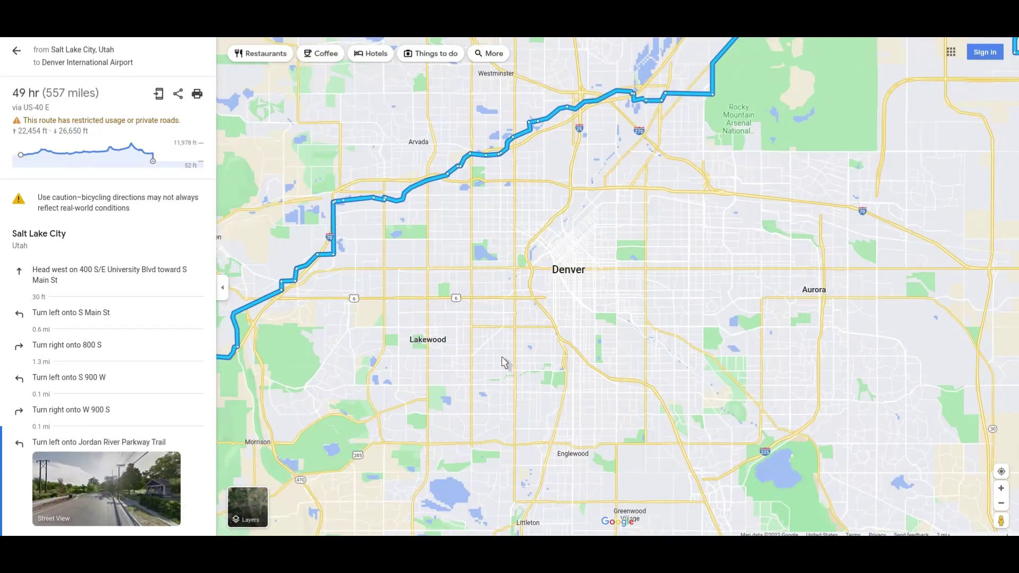
{"action": "left_click_drag", "start_coordinate": [397, 304], "coordinate": [550, 342]}
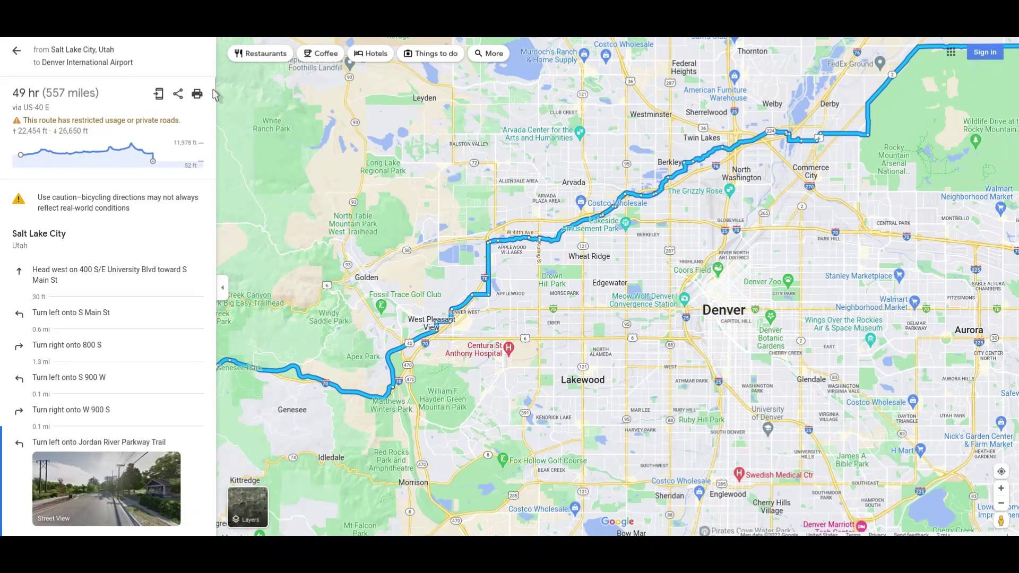
{"action": "left_click_drag", "start_coordinate": [215, 95], "coordinate": [220, 443]}
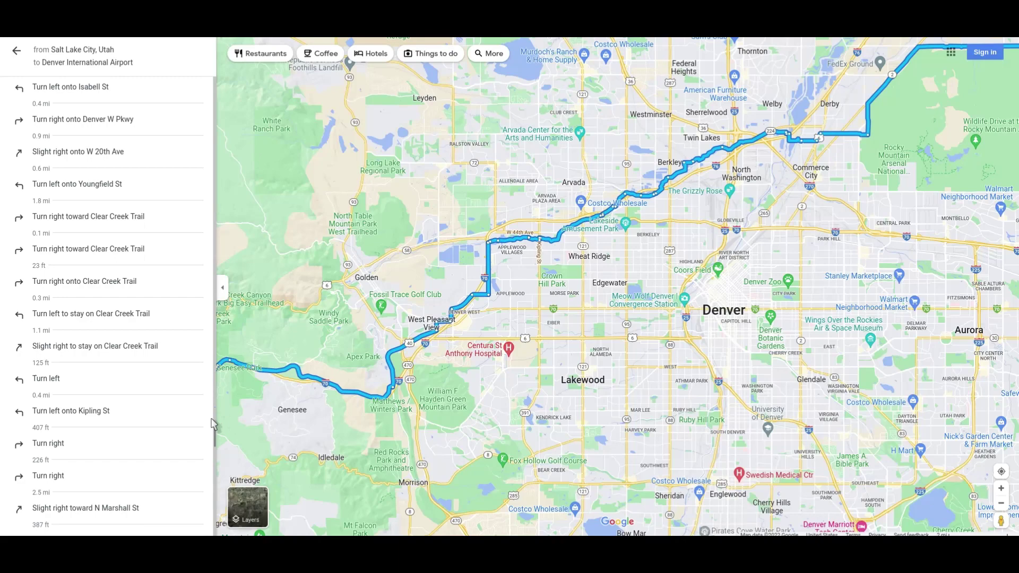
{"action": "left_click", "coordinate": [126, 288]}
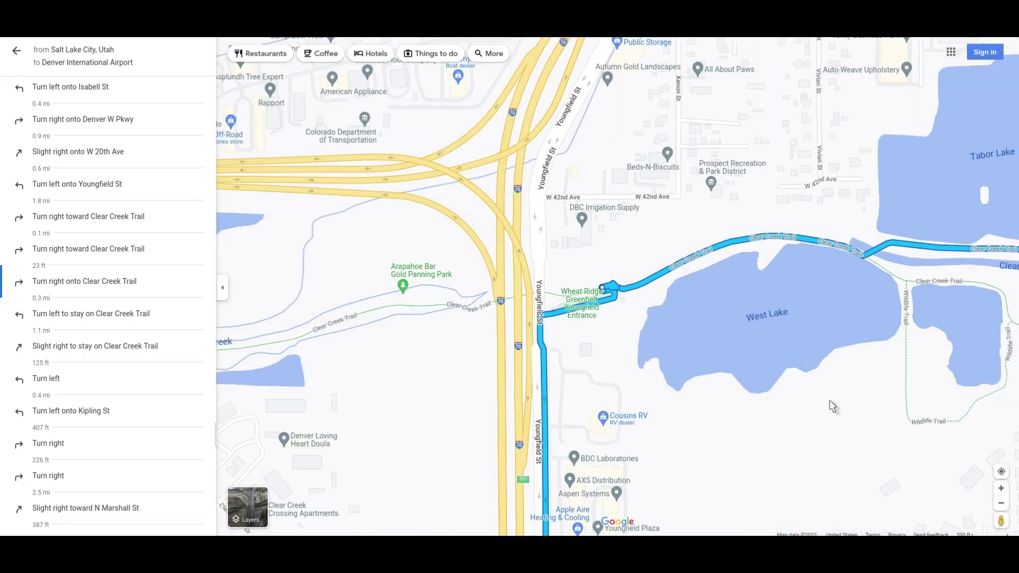
{"action": "key", "text": "Right"}
{"action": "key", "text": "Right"}
{"action": "key", "text": "Right"}
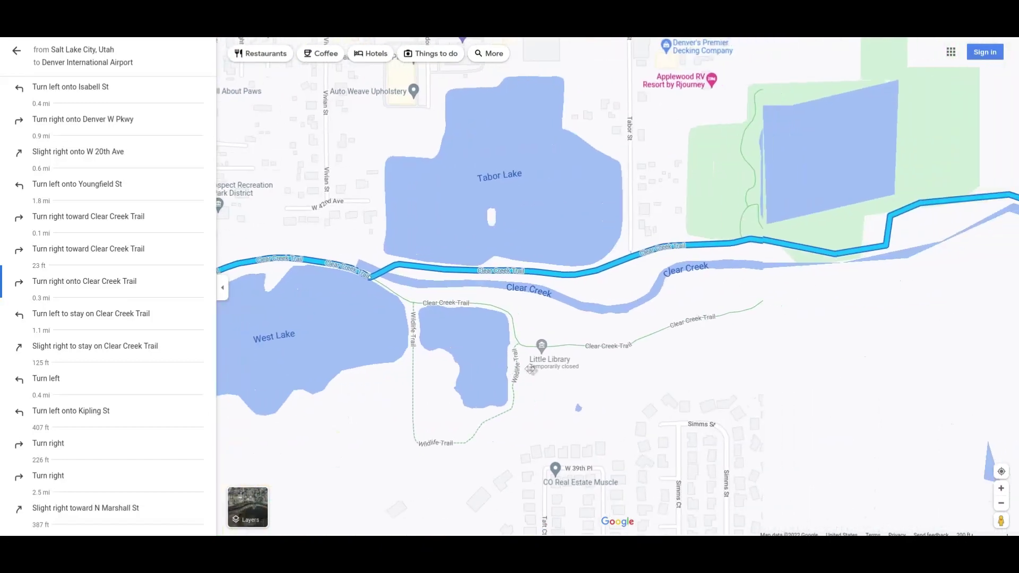
- Trace the bicycle route from Wheat Ridge through Commerce City and around Rocky Mountain Arsenal to Denver International Airport
{"action": "left_click", "coordinate": [1001, 503]}
{"action": "left_click", "coordinate": [1002, 503]}
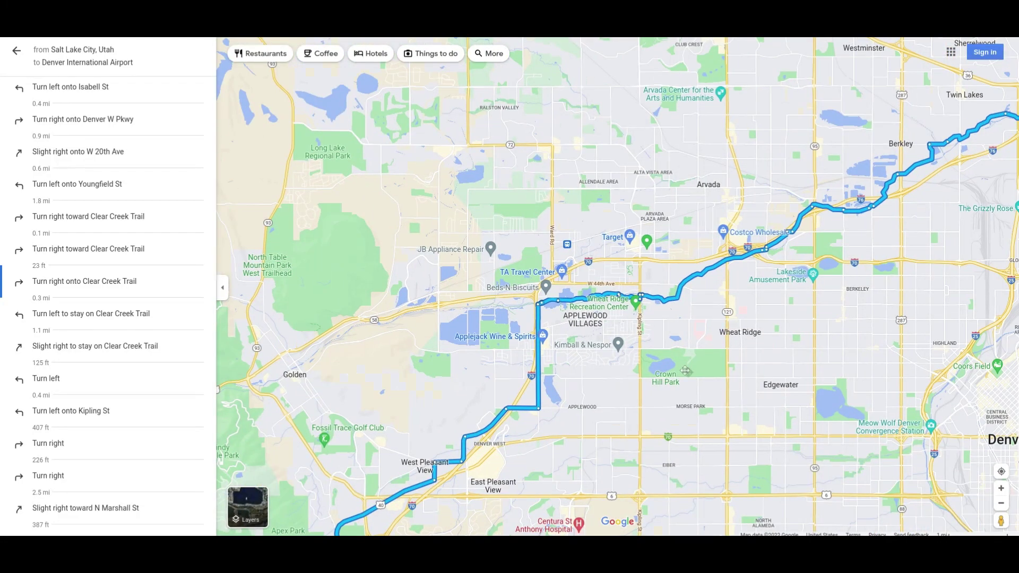
{"action": "key", "text": "Right"}
{"action": "key", "text": "Up"}
{"action": "key", "text": "Right"}
{"action": "key", "text": "Up"}
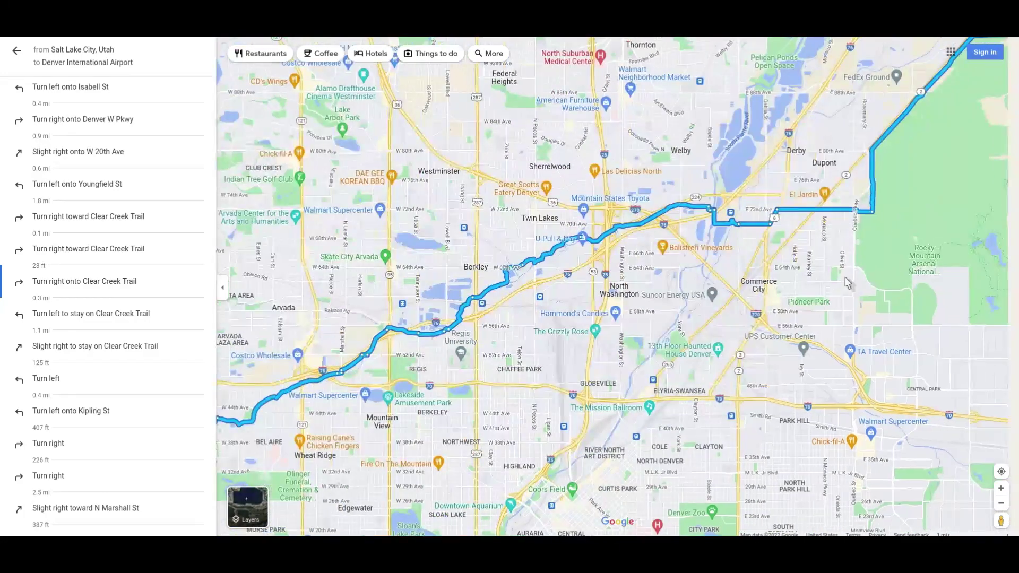
{"action": "key", "text": "Right"}
{"action": "key", "text": "Up"}
{"action": "key", "text": "Right"}
{"action": "key", "text": "Up"}
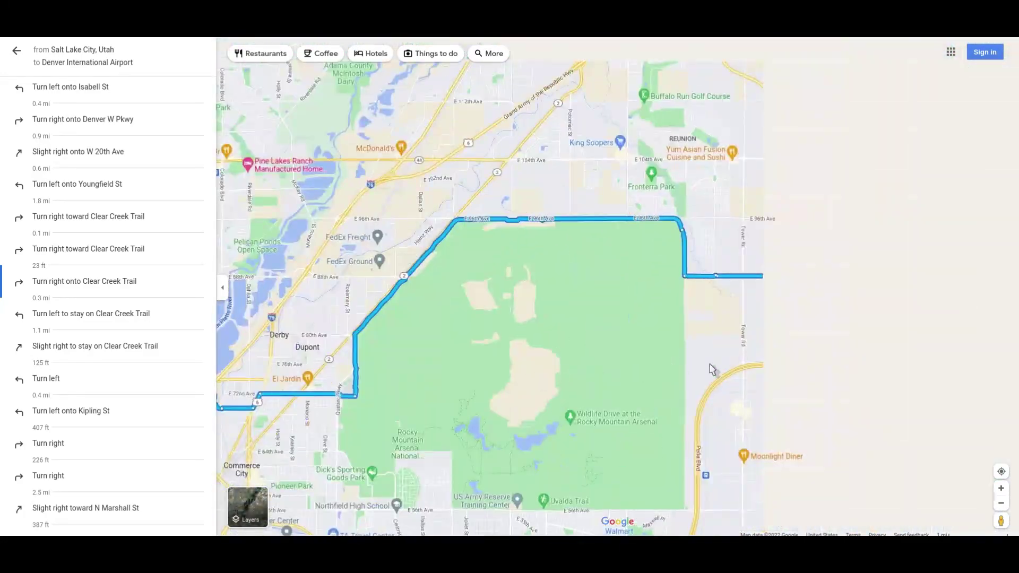
{"action": "left_click_drag", "start_coordinate": [767, 406], "coordinate": [322, 372]}
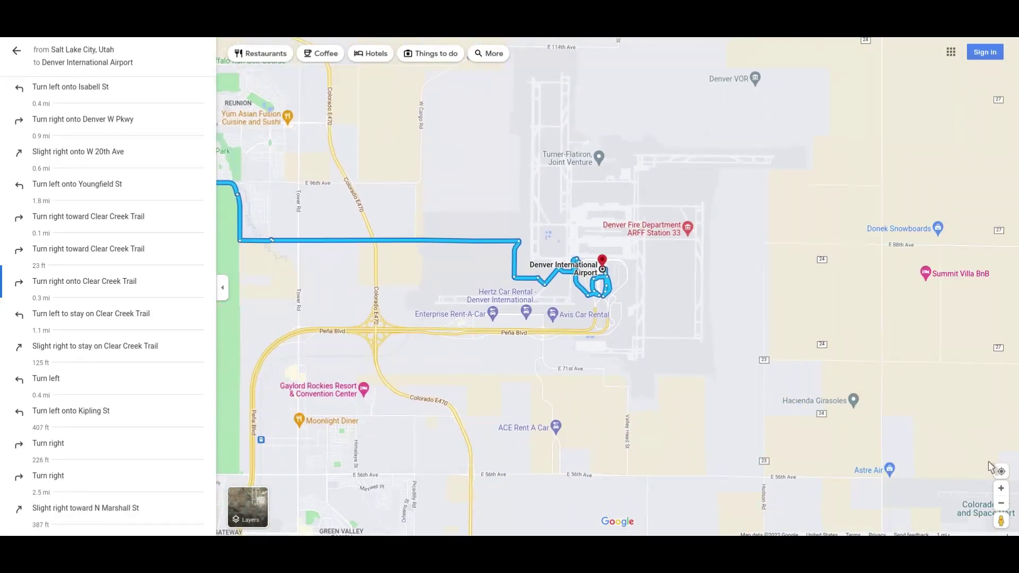
{"action": "left_click", "coordinate": [1001, 489]}
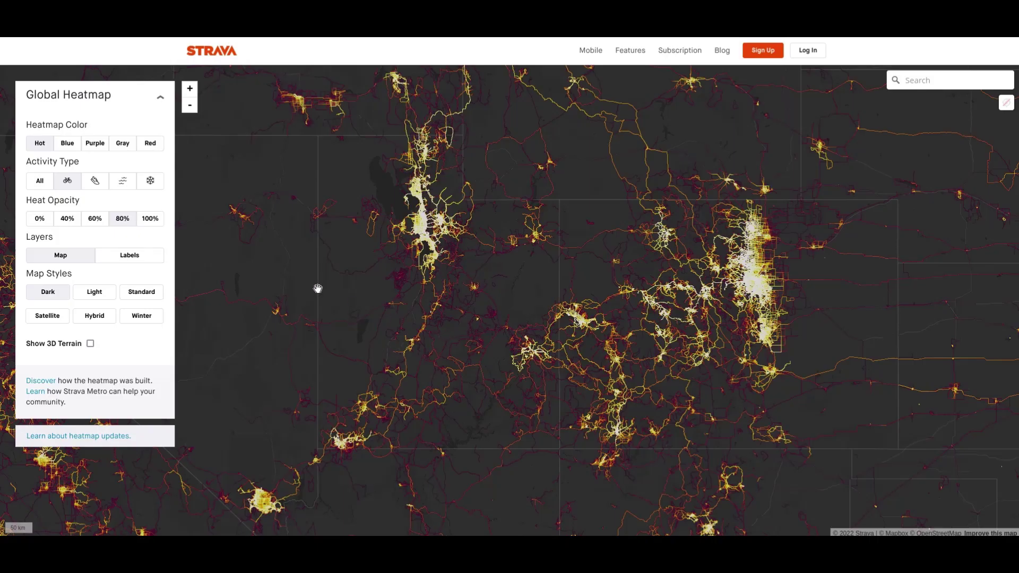
- Switch to the Strava Global Heatmap, view cycling activity around Salt Lake City, and turn on map labels
{"action": "left_click_drag", "start_coordinate": [516, 302], "coordinate": [479, 298]}
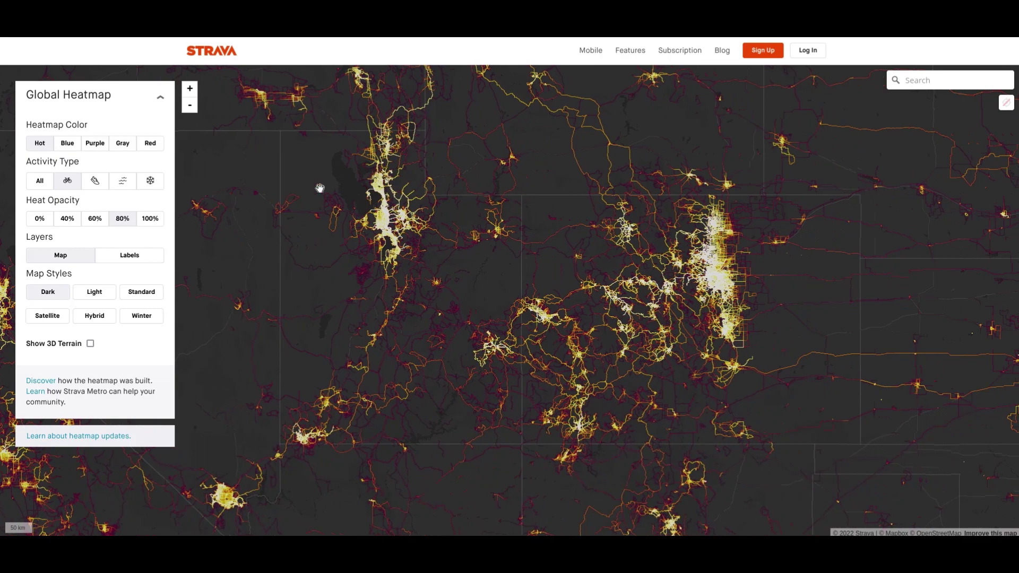
{"action": "left_click", "coordinate": [190, 89]}
{"action": "left_click", "coordinate": [190, 90]}
{"action": "left_click_drag", "start_coordinate": [335, 187], "coordinate": [722, 358]}
{"action": "left_click_drag", "start_coordinate": [595, 230], "coordinate": [602, 290]}
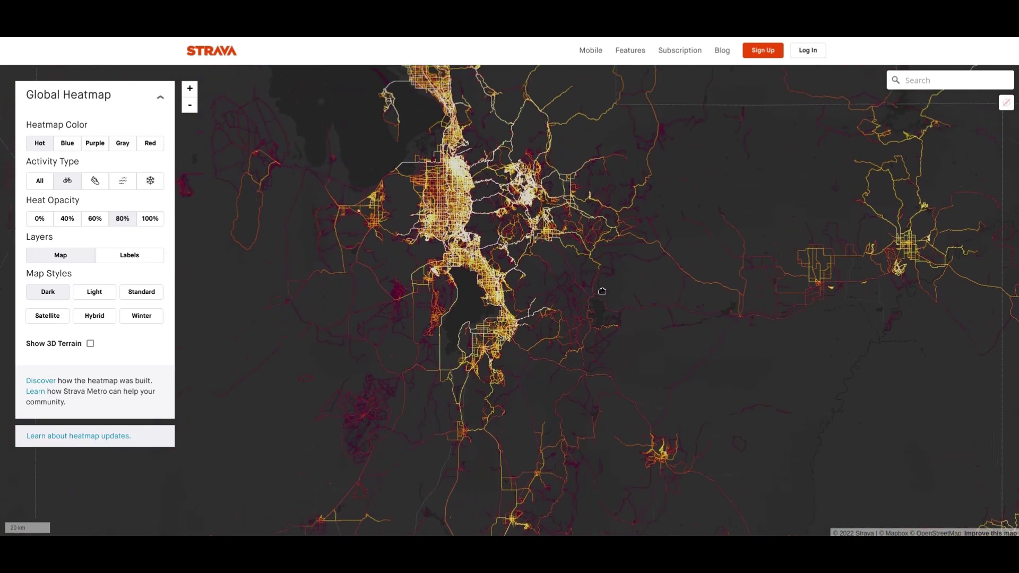
{"action": "left_click", "coordinate": [136, 259]}
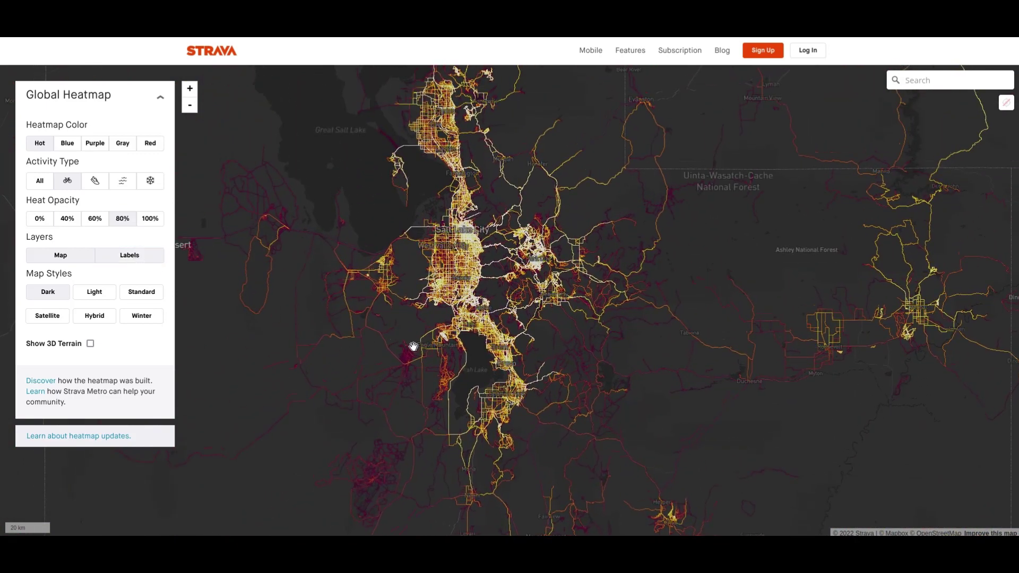
- Examine the cycling heatmap eastward from Salt Lake City past Vernal, Dinosaur and Steamboat Springs to Denver
{"action": "left_click_drag", "start_coordinate": [703, 404], "coordinate": [538, 382]}
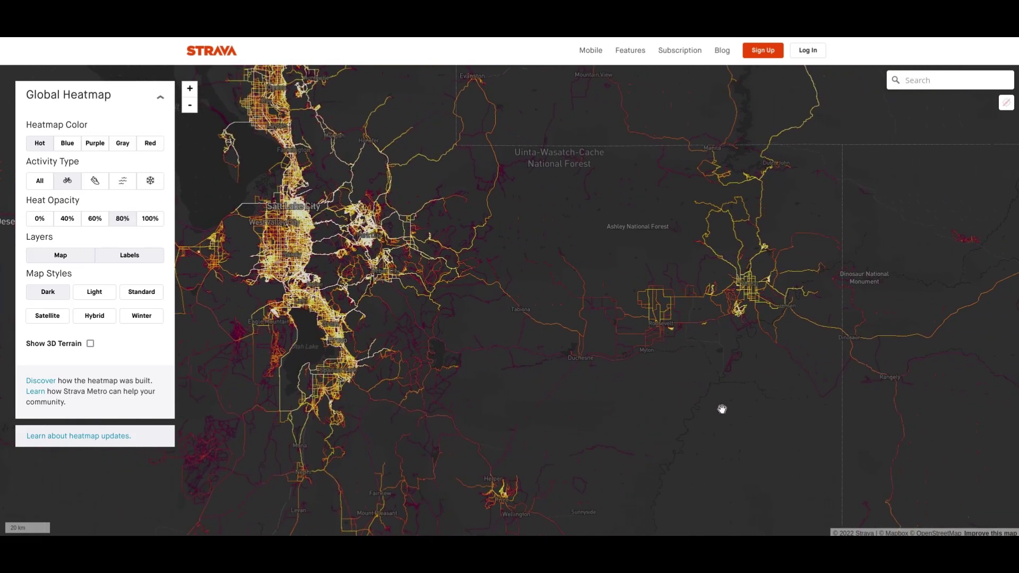
{"action": "left_click_drag", "start_coordinate": [722, 409], "coordinate": [534, 369]}
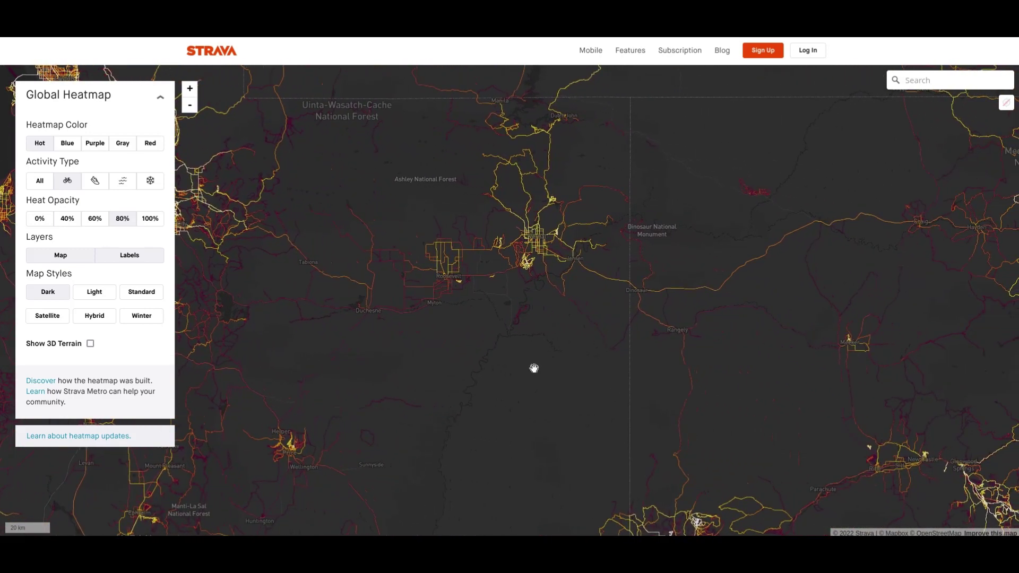
{"action": "left_click_drag", "start_coordinate": [796, 365], "coordinate": [569, 382]}
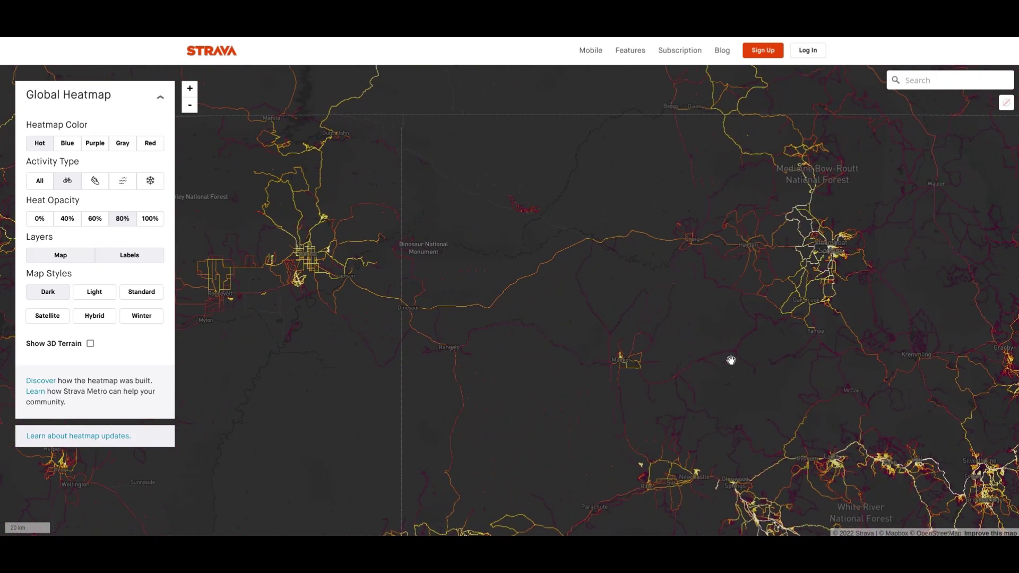
{"action": "left_click_drag", "start_coordinate": [799, 377], "coordinate": [597, 353]}
{"action": "left_click_drag", "start_coordinate": [758, 375], "coordinate": [476, 264]}
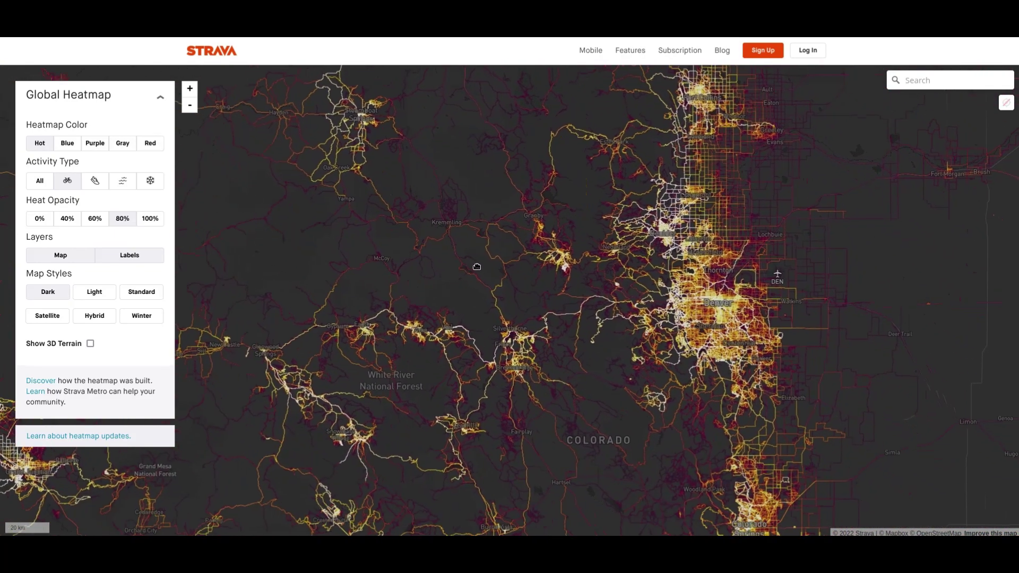
{"action": "left_click_drag", "start_coordinate": [577, 296], "coordinate": [425, 292]}
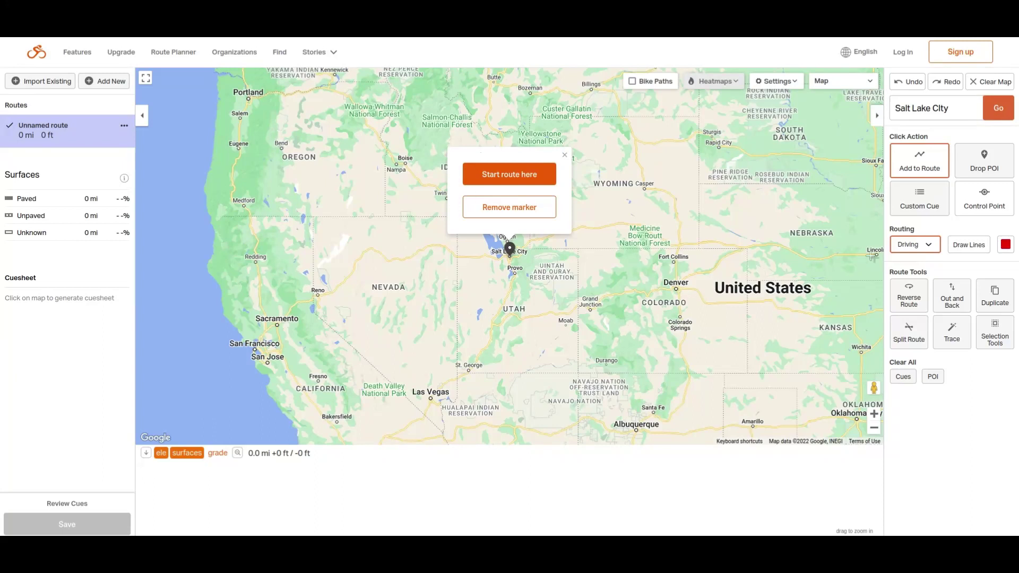
- Switch to the Ride with GPS route planner, check the Driving routing options with Avoid Highways, and start the route at Salt Lake City
{"action": "left_click", "coordinate": [928, 246]}
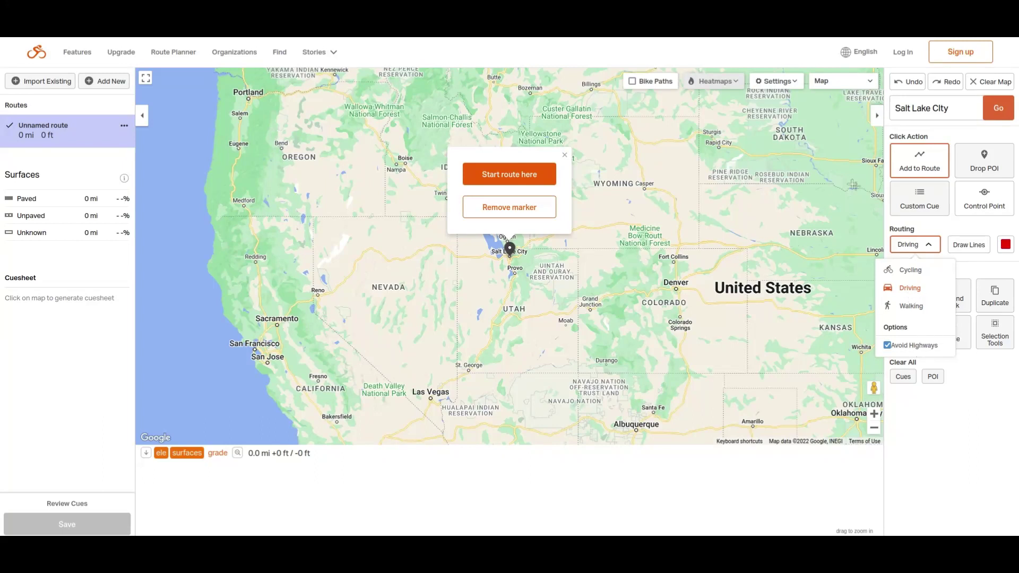
{"action": "left_click", "coordinate": [911, 245]}
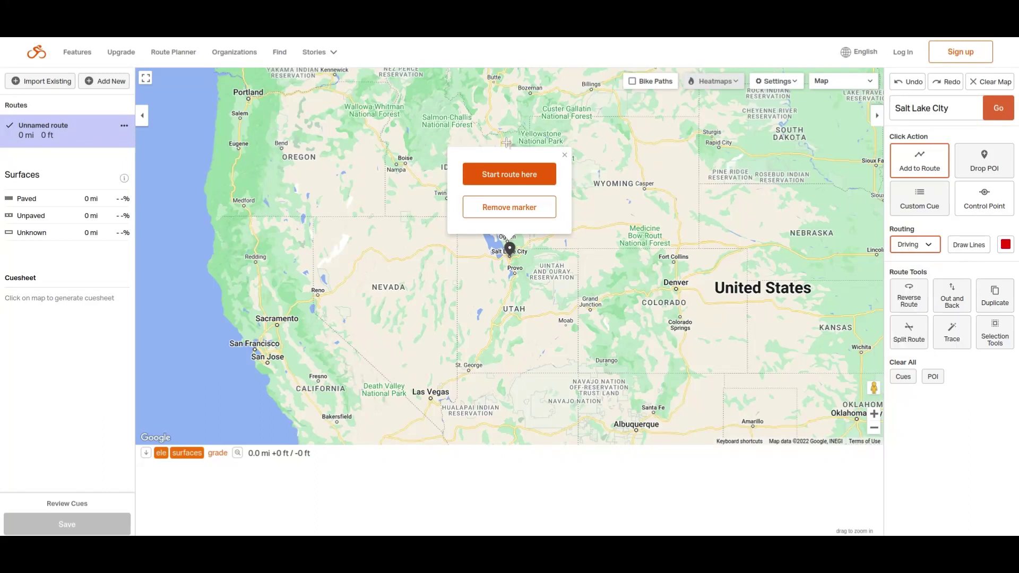
{"action": "left_click", "coordinate": [525, 179]}
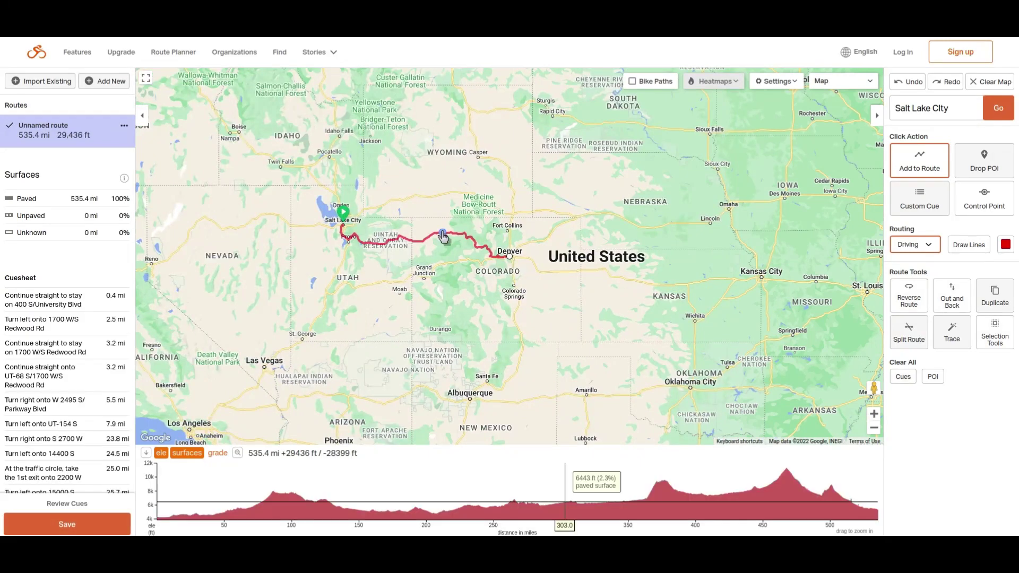
- Try rerouting the middle of the route south through western Colorado, and undo the reroute
{"action": "left_click_drag", "start_coordinate": [443, 235], "coordinate": [446, 257]}
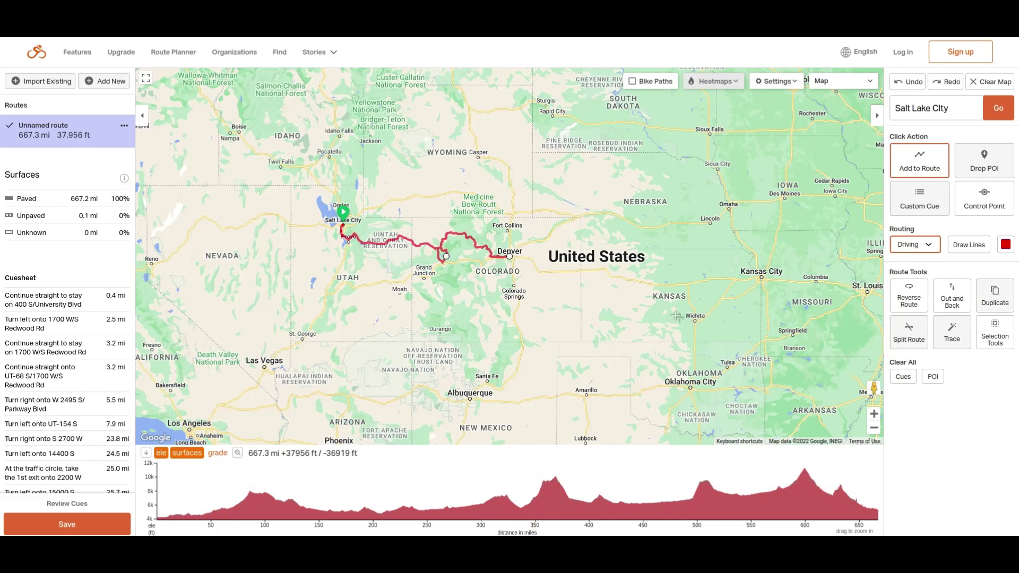
{"action": "left_click", "coordinate": [906, 90]}
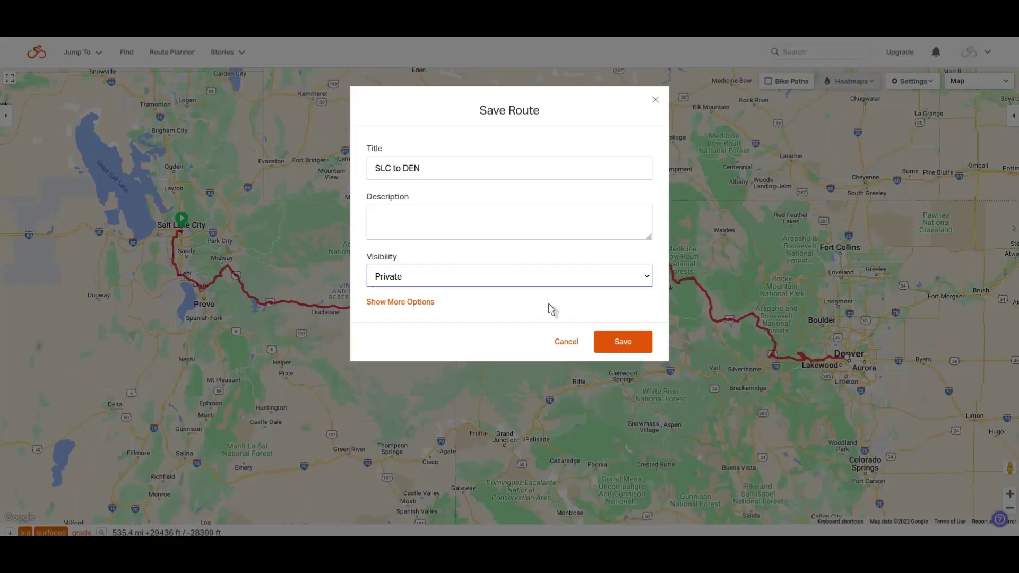
- Save the route as SLC to DEN with Private visibility, view the saved route, and choose to export it as a file
{"action": "left_click", "coordinate": [619, 343]}
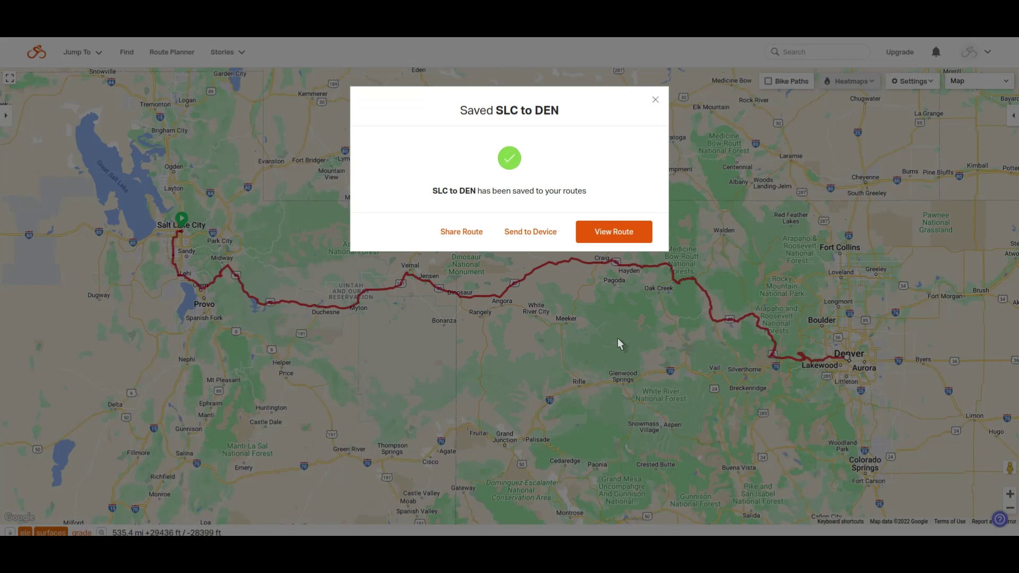
{"action": "left_click", "coordinate": [606, 240]}
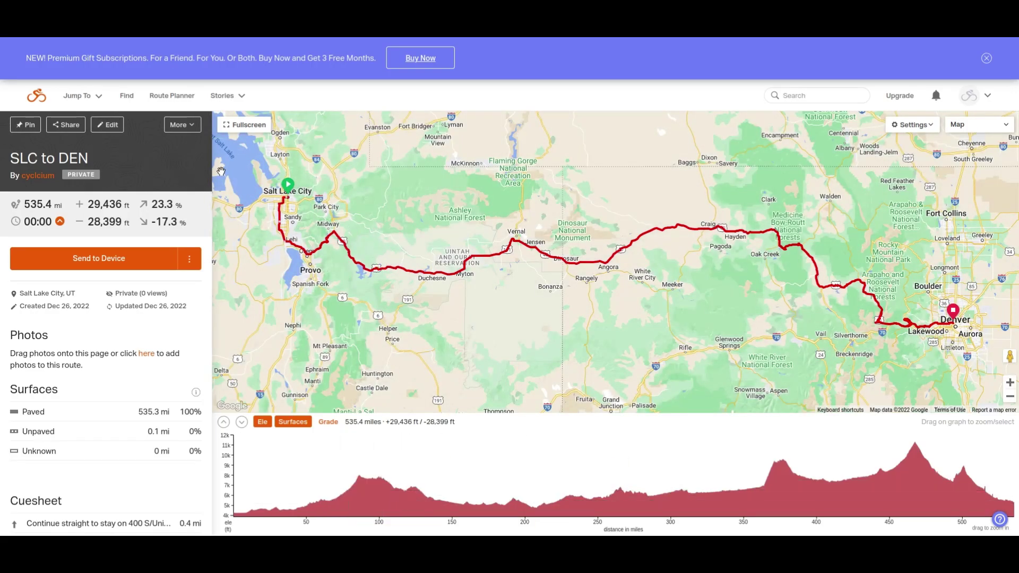
{"action": "left_click", "coordinate": [181, 131]}
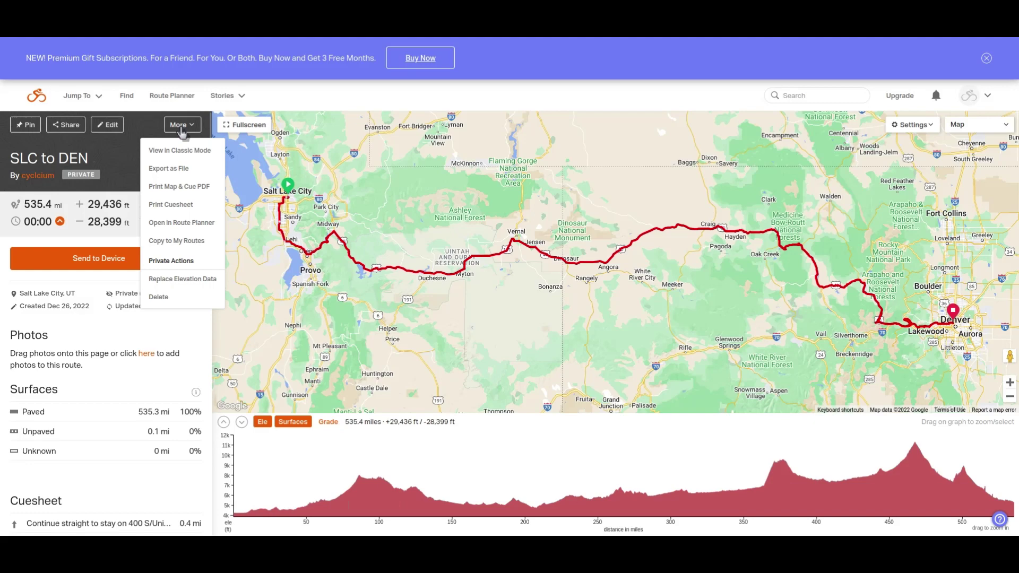
{"action": "left_click", "coordinate": [177, 170]}
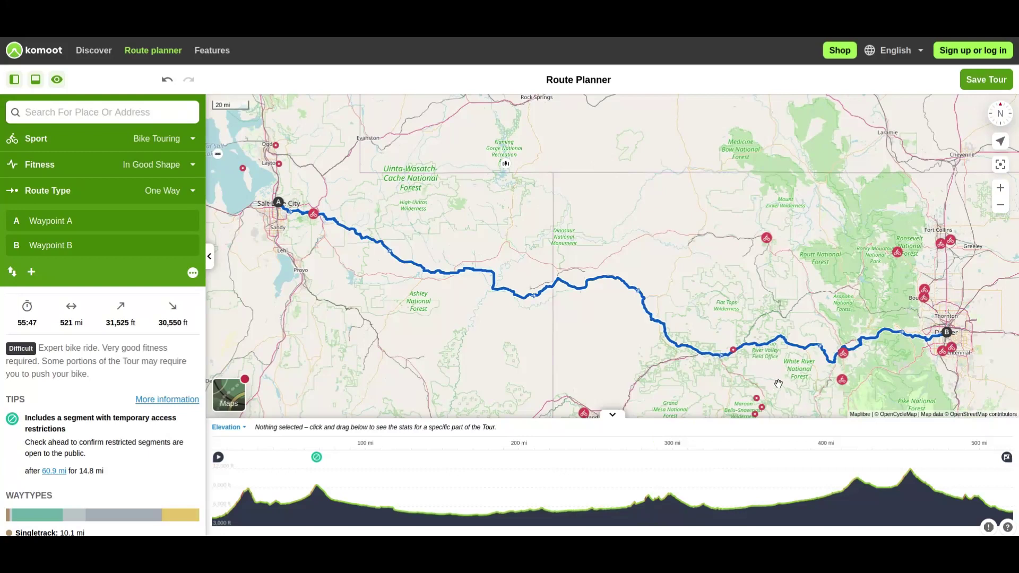
- Switch to the komoot route planner and examine the Bike Touring route across Colorado to Denver
{"action": "left_click_drag", "start_coordinate": [777, 385], "coordinate": [678, 329]}
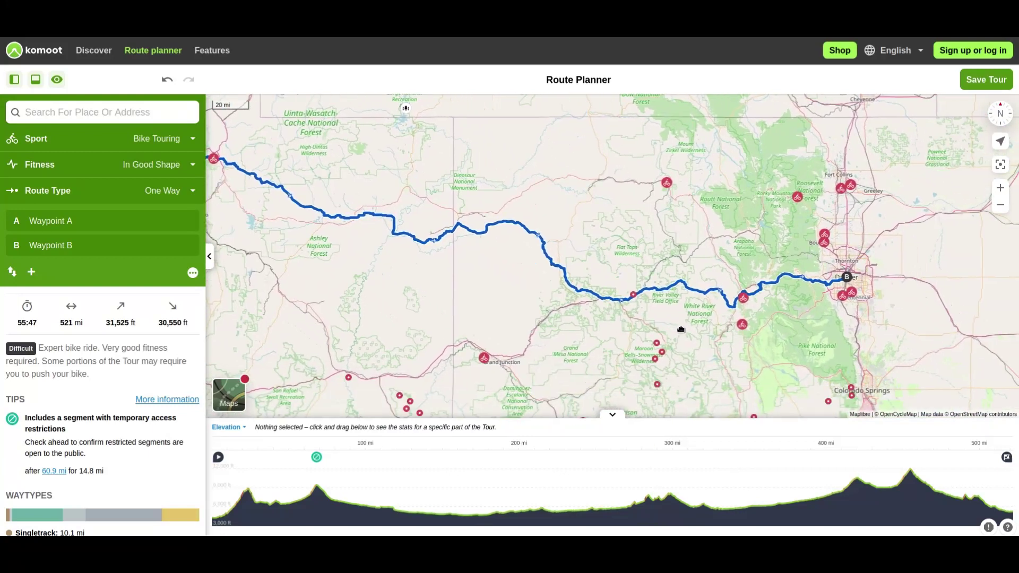
{"action": "left_click", "coordinate": [1001, 189]}
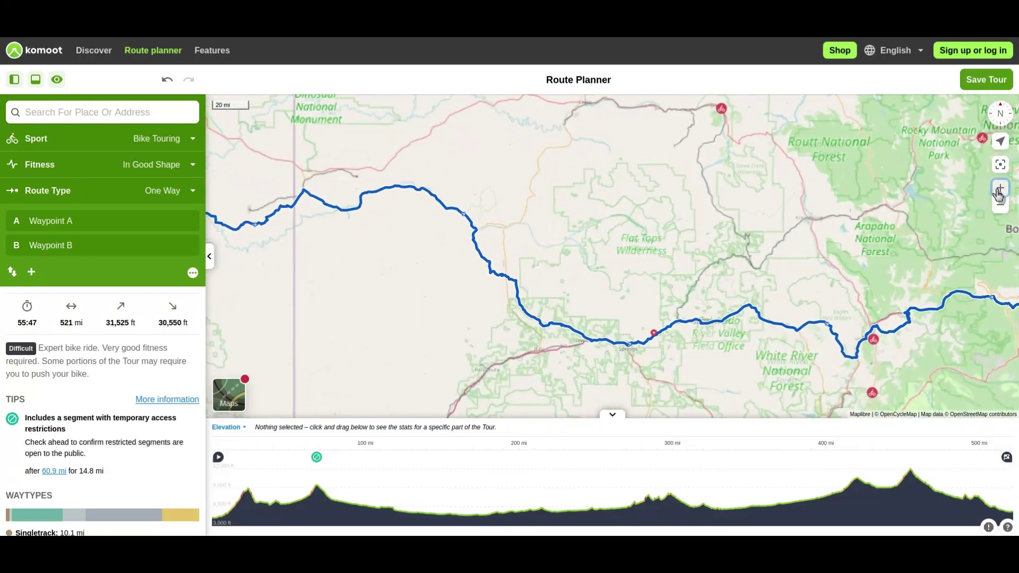
{"action": "left_click_drag", "start_coordinate": [849, 215], "coordinate": [652, 158]}
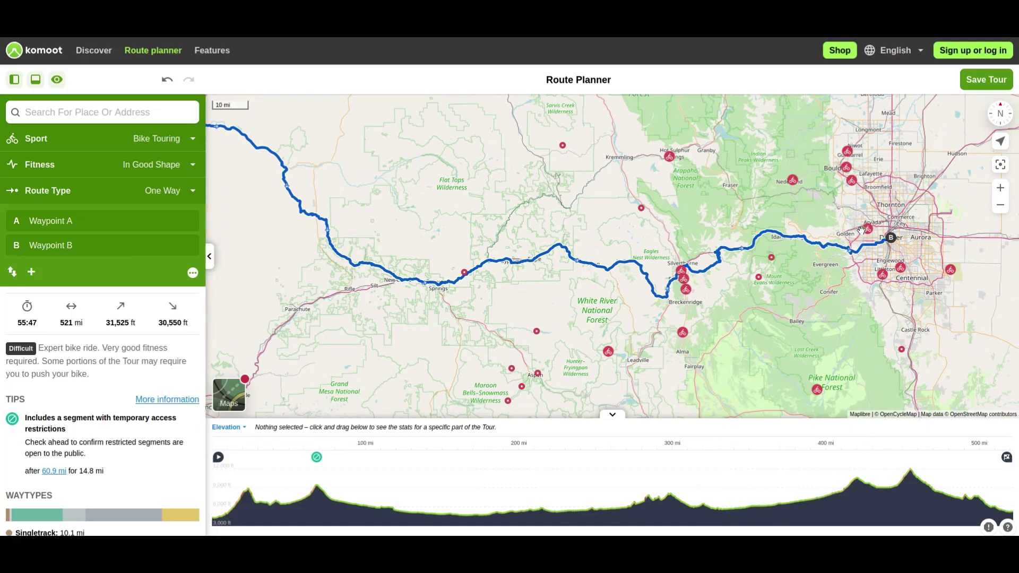
- Examine the komoot route between Glenwood Springs and Idaho Springs more closely
{"action": "left_click", "coordinate": [1000, 189]}
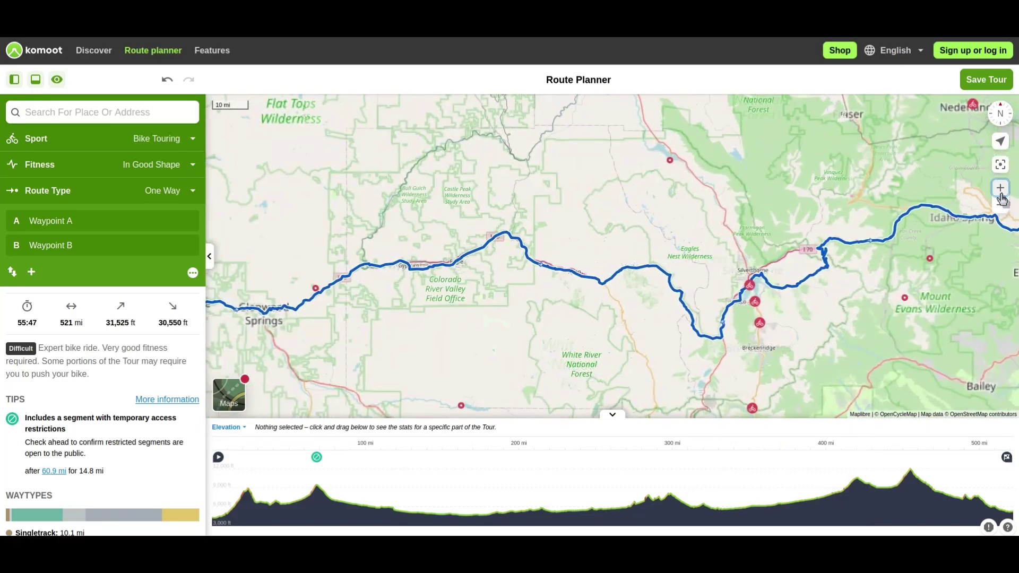
{"action": "left_click", "coordinate": [1001, 188]}
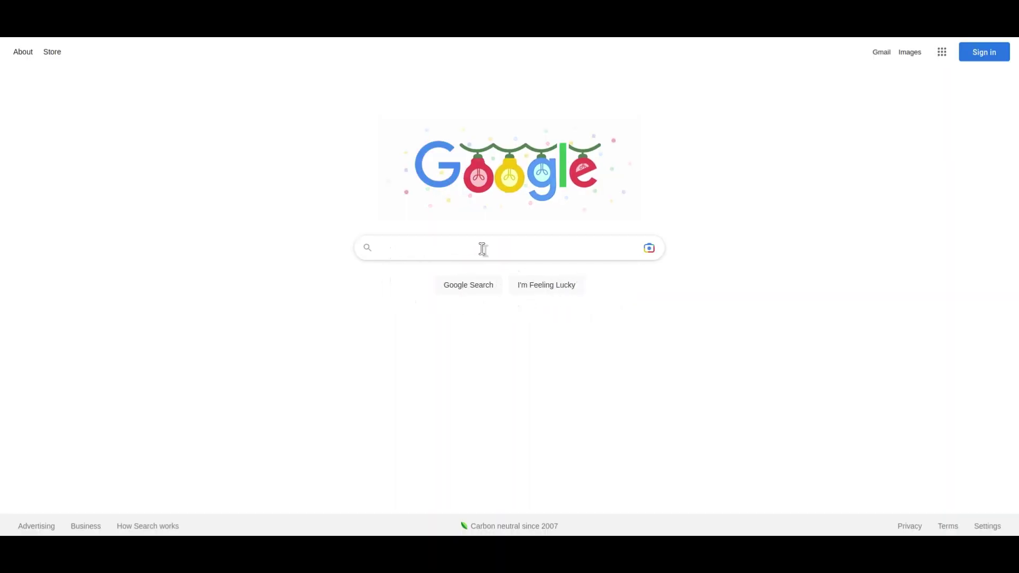
- Switch to Google, search for "utah department of transportation bicycle", and read the Bicycle Safety Continuing Safety Areas page
{"action": "left_click", "coordinate": [483, 249]}
{"action": "type", "text": "utah "}
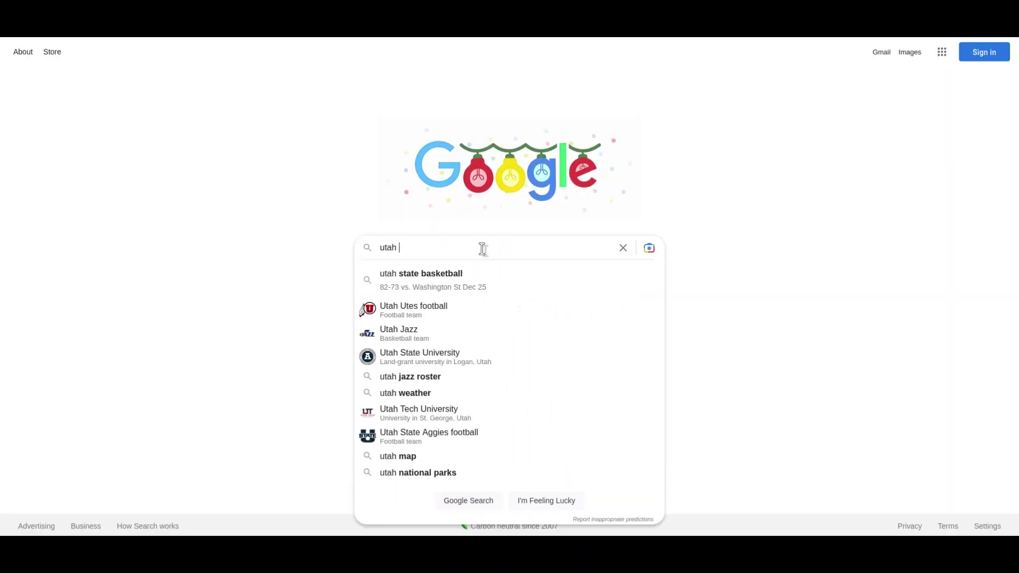
{"action": "type", "text": "department"}
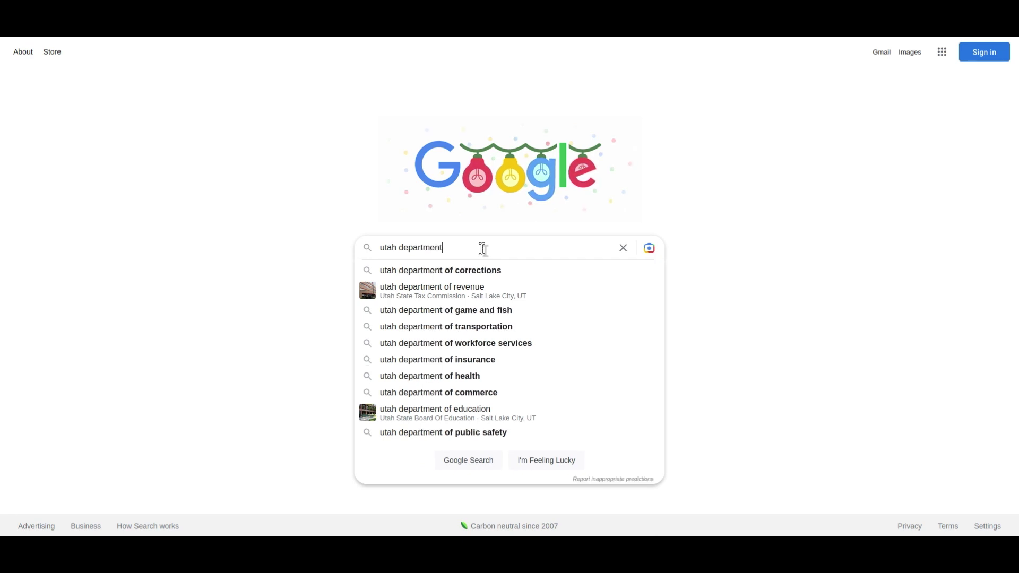
{"action": "type", "text": " of transport"}
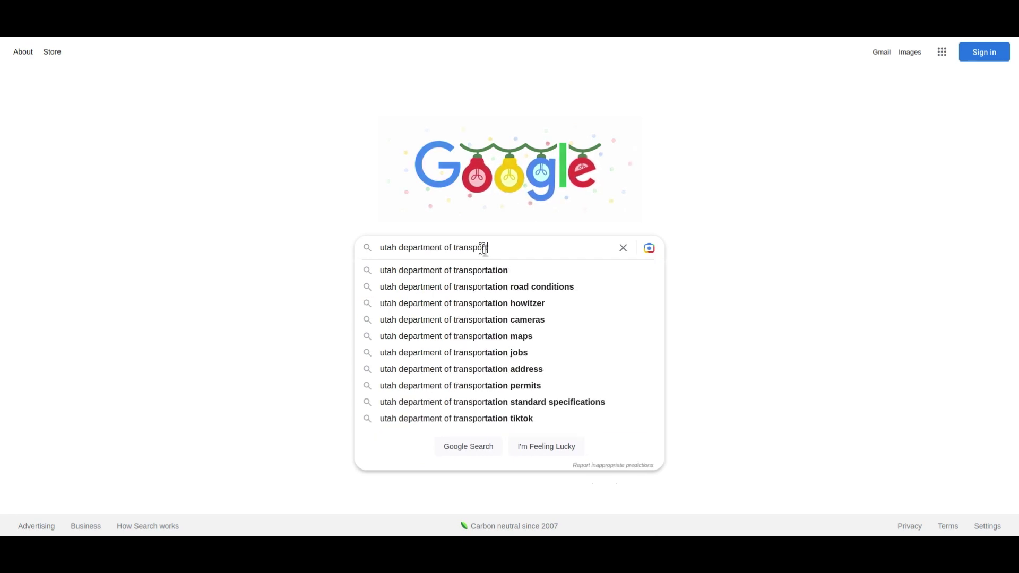
{"action": "type", "text": "ation bicycle"}
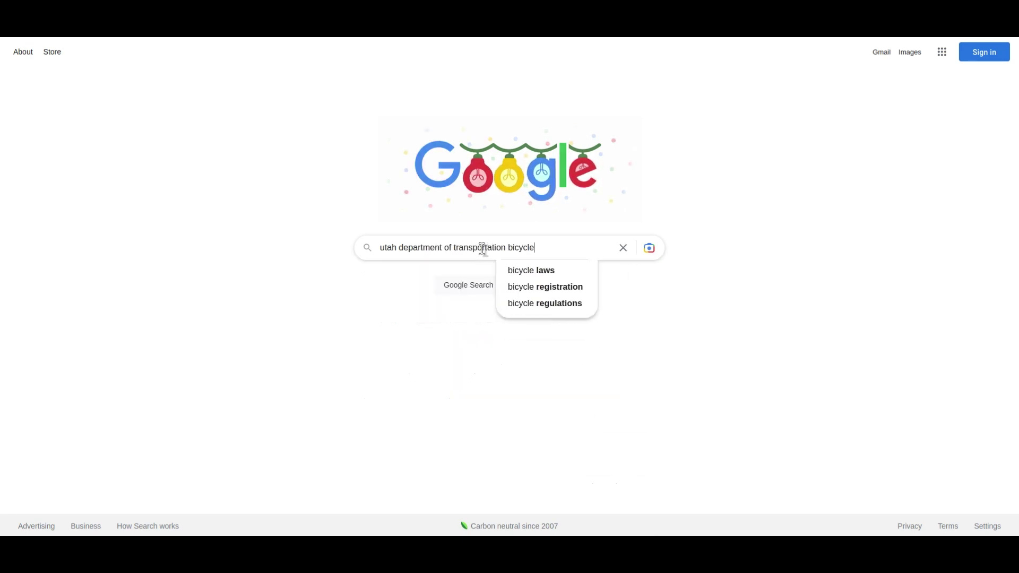
{"action": "key", "text": "Return"}
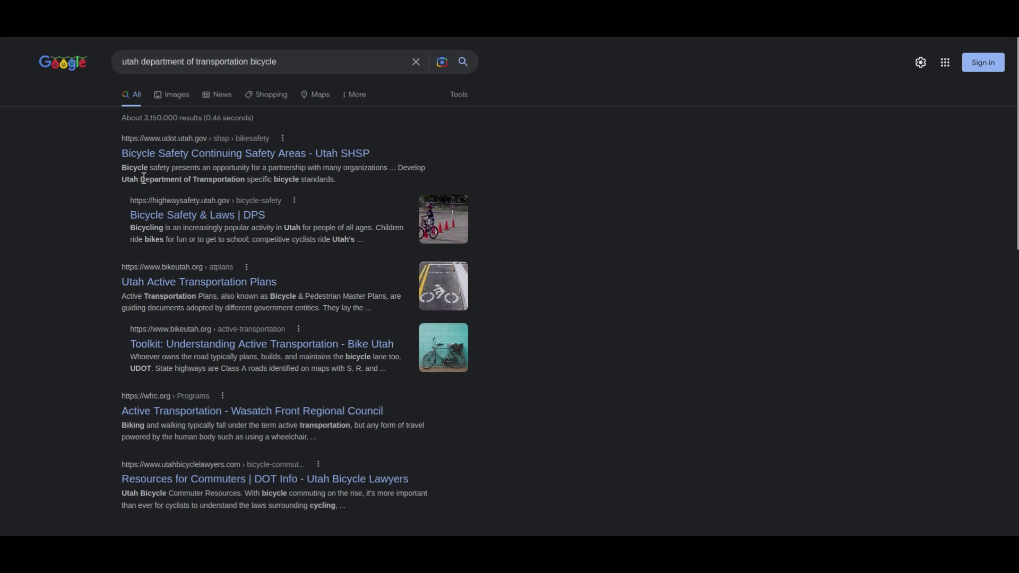
{"action": "left_click", "coordinate": [202, 157]}
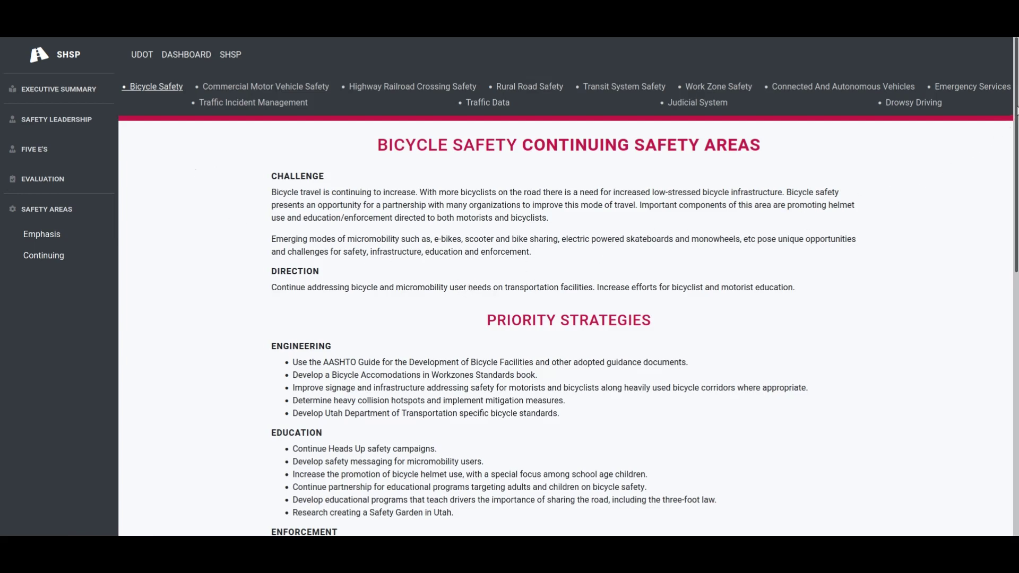
{"action": "left_click_drag", "start_coordinate": [1014, 118], "coordinate": [1014, 181]}
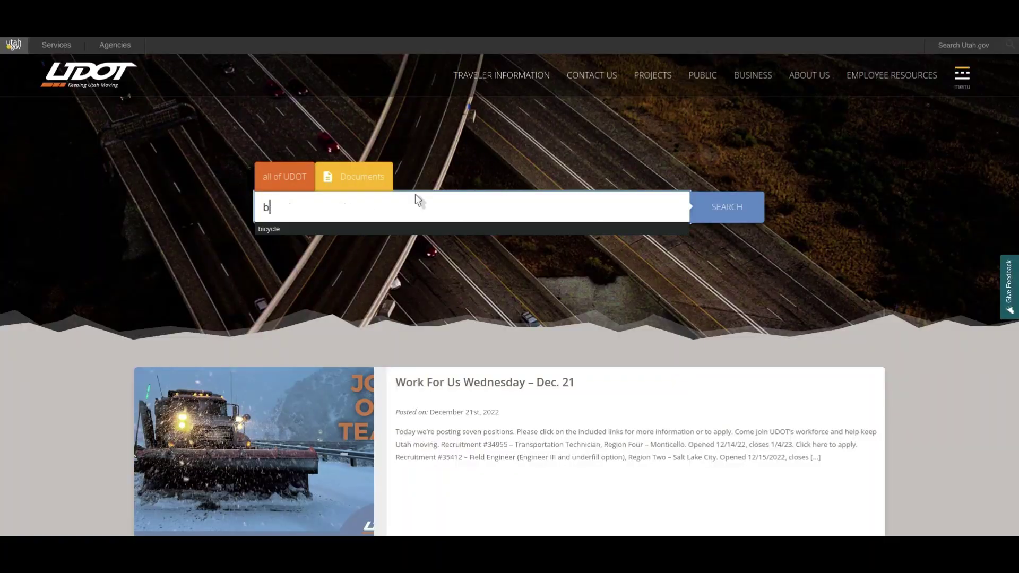
- Search the UDOT website for "bicycle"
{"action": "type", "text": "icye"}
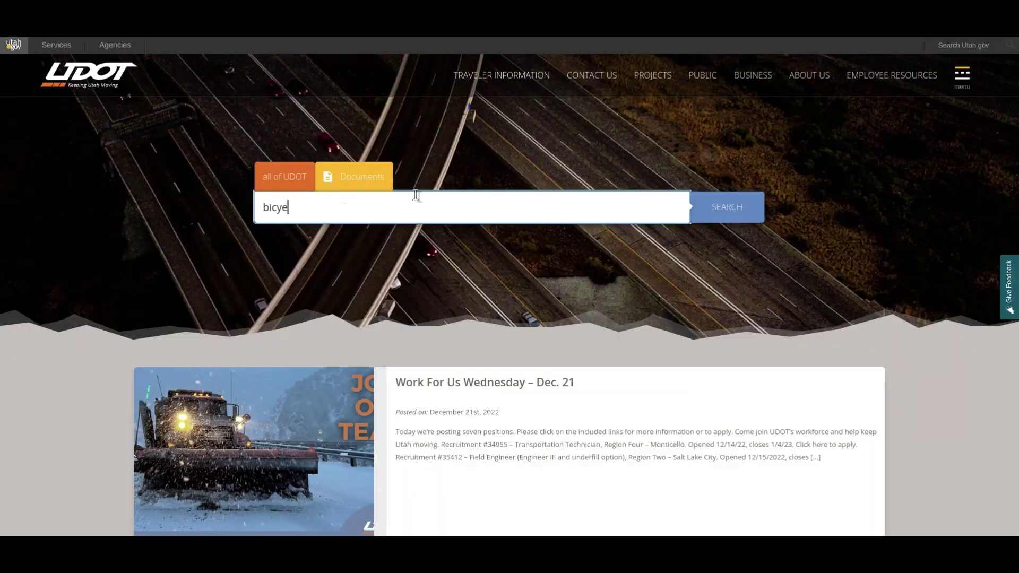
{"action": "key", "text": "BackSpace"}
{"action": "type", "text": "cle"}
{"action": "key", "text": "Return"}
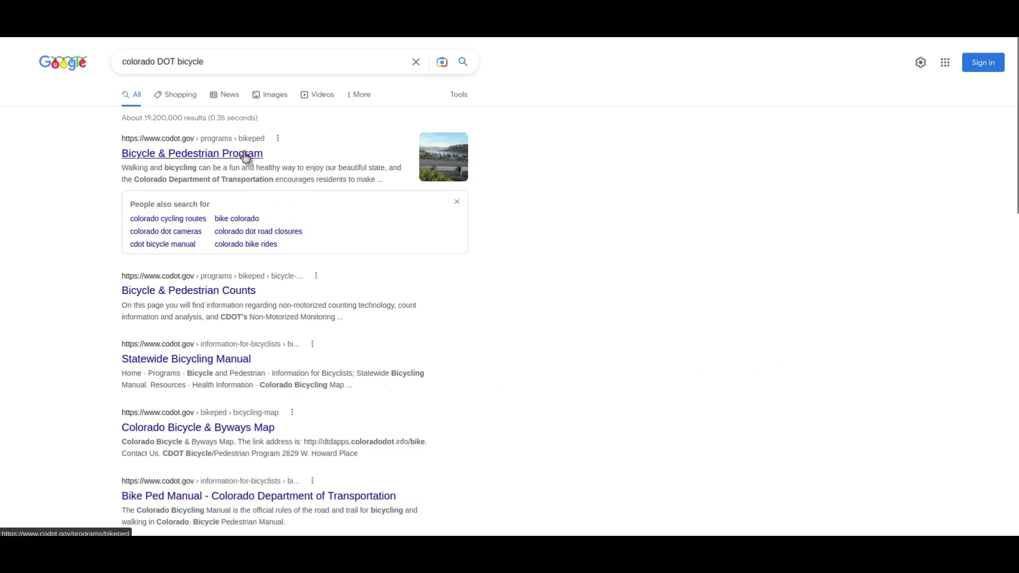
- Open the Colorado Department of Transportation's Bicycle & Pedestrian Program page from the search results and look through it
{"action": "left_click", "coordinate": [245, 154]}
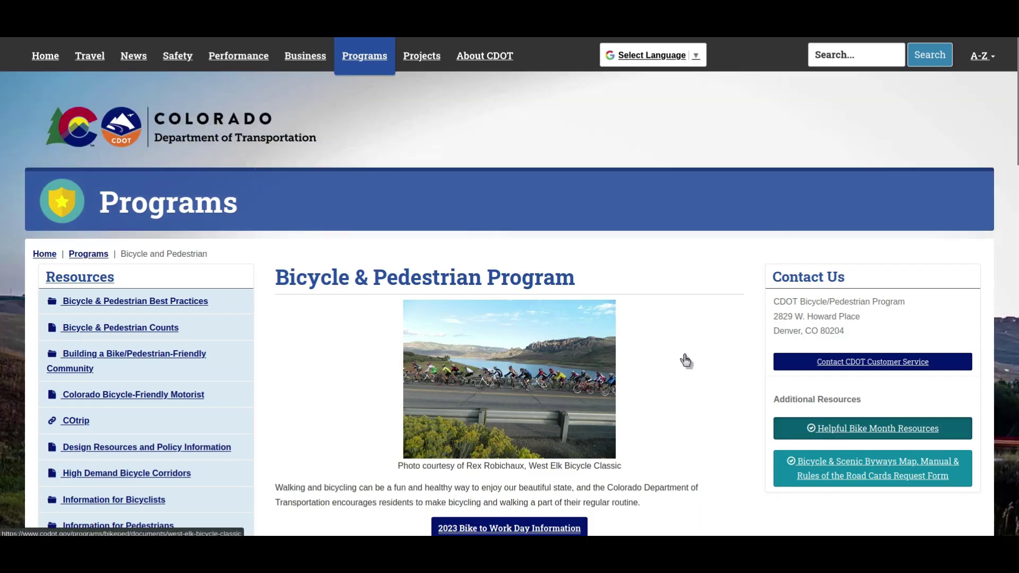
{"action": "scroll", "coordinate": [686, 361], "scroll_direction": "down", "scroll_amount": 3}
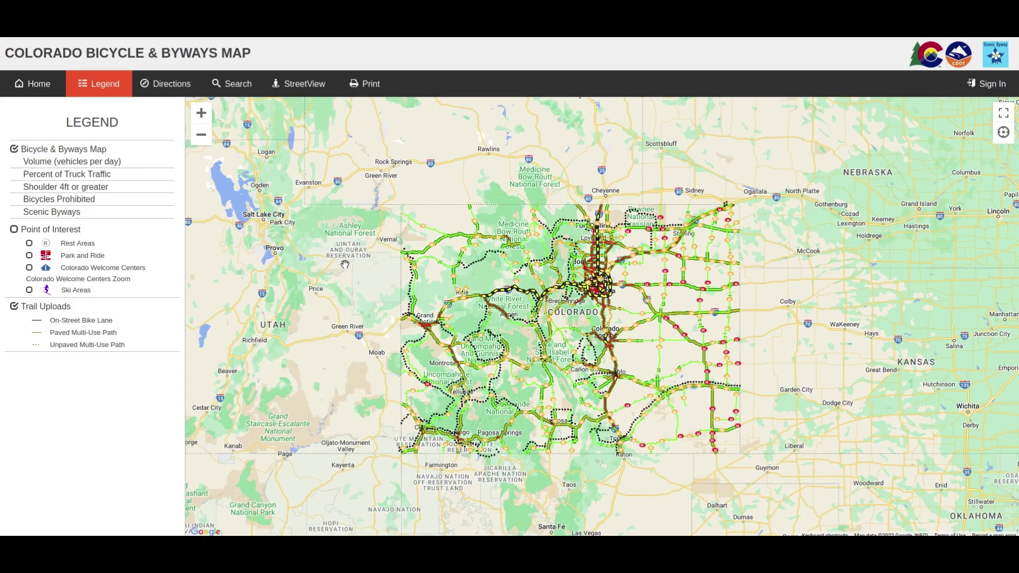
- Examine the Colorado Bicycle & Byways Map across northwestern Colorado, following the highway from Dinosaur east to Steamboat Springs
{"action": "left_click_drag", "start_coordinate": [345, 264], "coordinate": [306, 286]}
{"action": "left_click", "coordinate": [206, 118]}
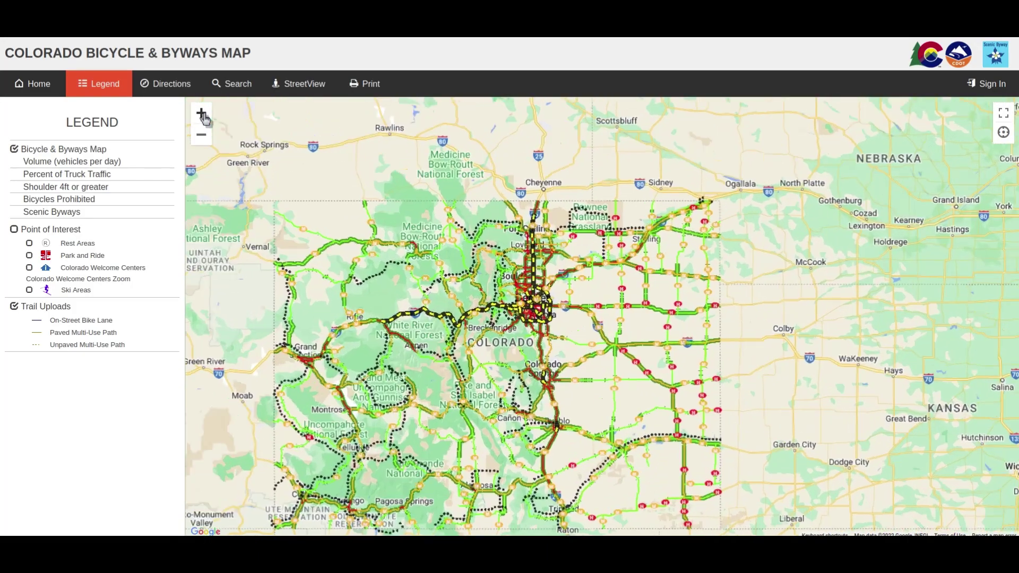
{"action": "left_click_drag", "start_coordinate": [279, 249], "coordinate": [523, 283]}
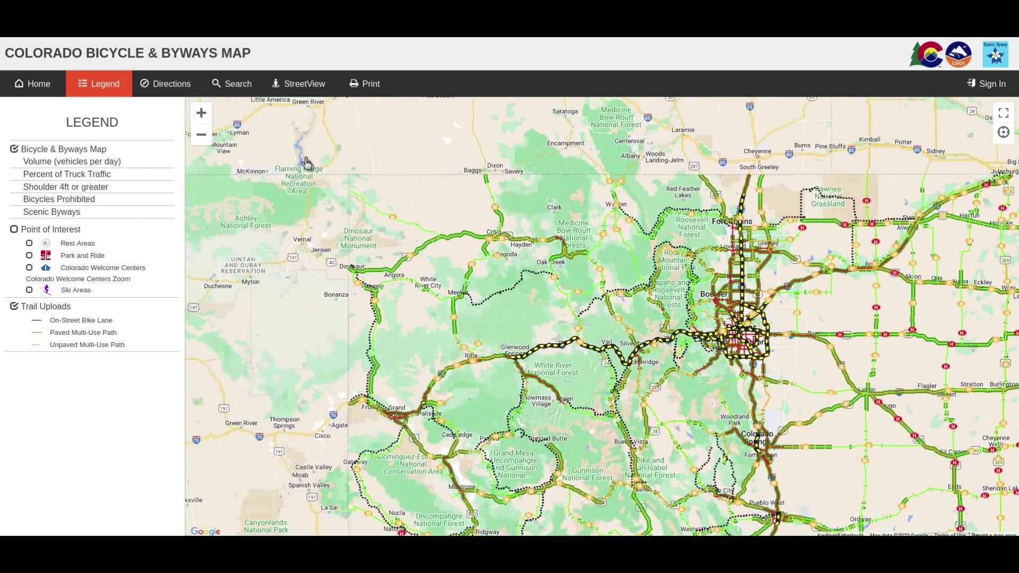
{"action": "left_click", "coordinate": [201, 113]}
{"action": "left_click", "coordinate": [201, 113]}
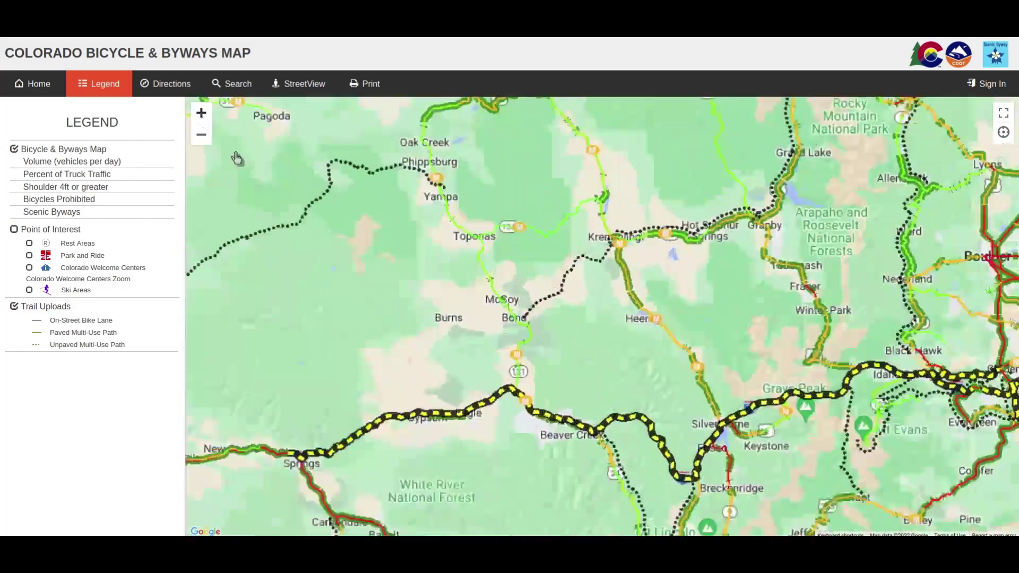
{"action": "mouse_move", "coordinate": [420, 352]}
{"action": "left_mouse_down"}
{"action": "mouse_move", "coordinate": [476, 360]}
{"action": "mouse_move", "coordinate": [843, 500]}
{"action": "left_mouse_up"}
{"action": "left_click_drag", "start_coordinate": [500, 343], "coordinate": [699, 443]}
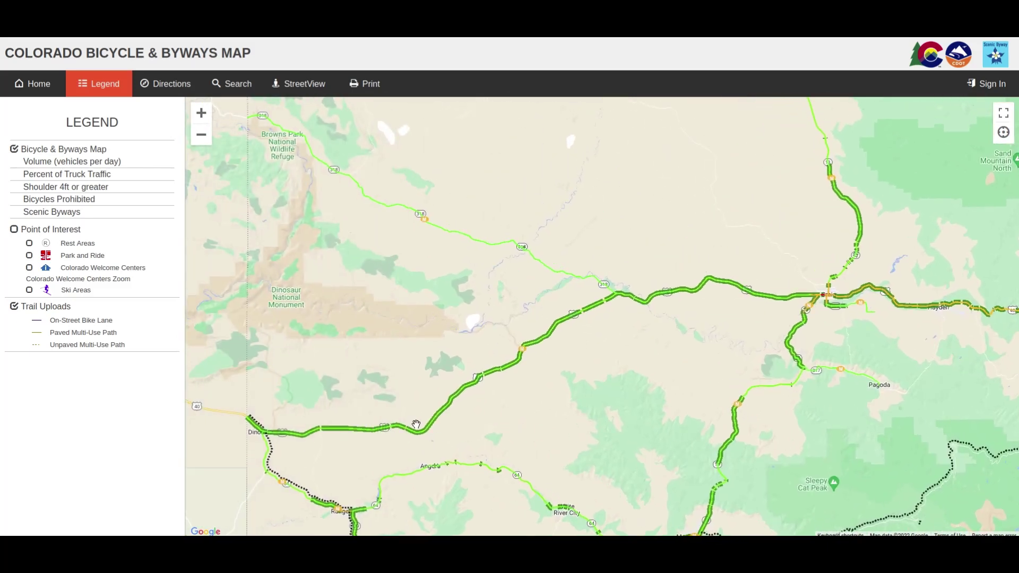
{"action": "left_click_drag", "start_coordinate": [835, 397], "coordinate": [537, 357]}
{"action": "left_click_drag", "start_coordinate": [674, 324], "coordinate": [582, 350]}
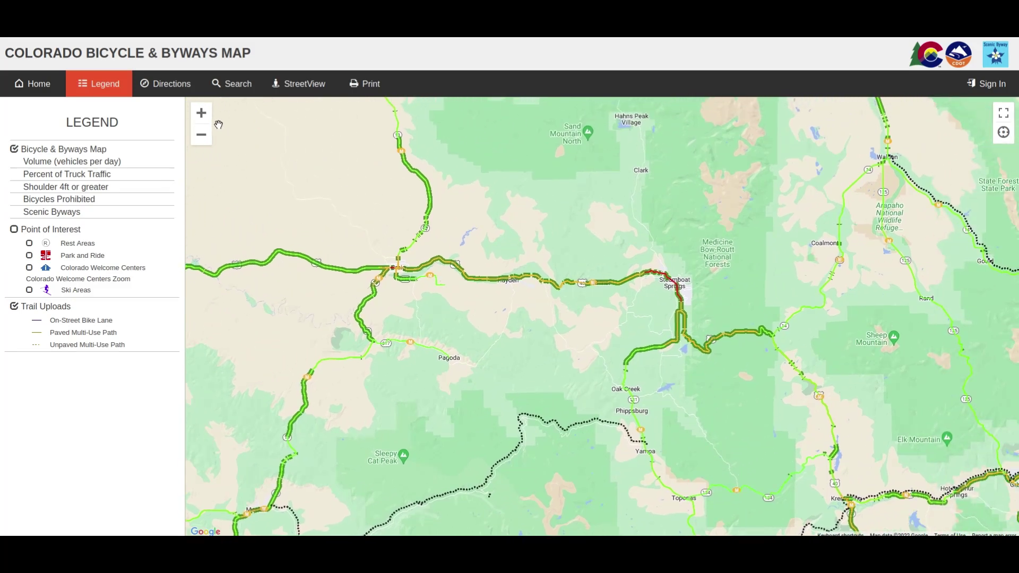
- Inspect the highway markings through Steamboat Springs up close, and compare them with the surrounding roads toward Kremmling
{"action": "left_click", "coordinate": [201, 113]}
{"action": "left_click_drag", "start_coordinate": [616, 298], "coordinate": [488, 311]}
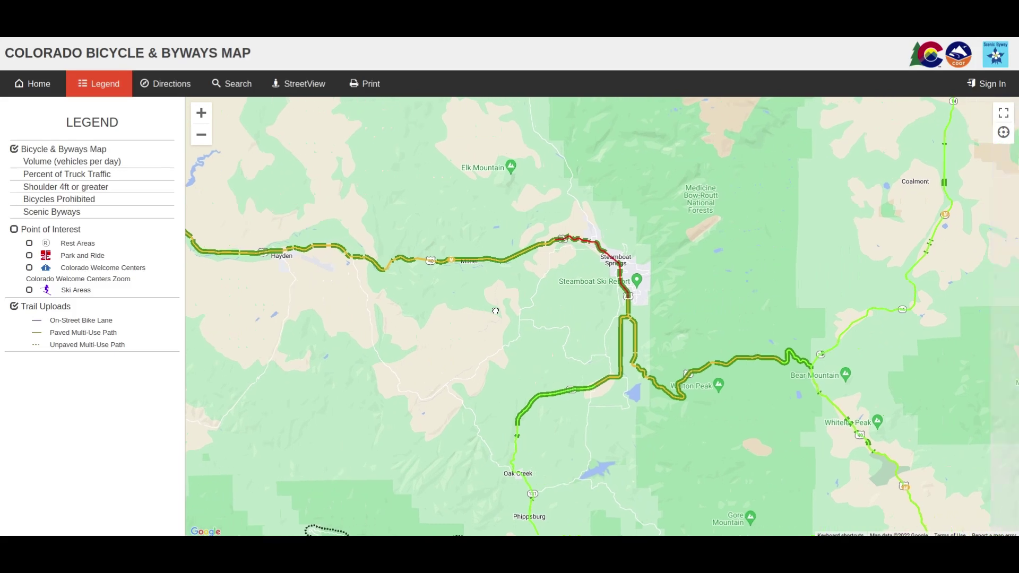
{"action": "left_click", "coordinate": [201, 112]}
{"action": "left_click_drag", "start_coordinate": [447, 230], "coordinate": [402, 290]}
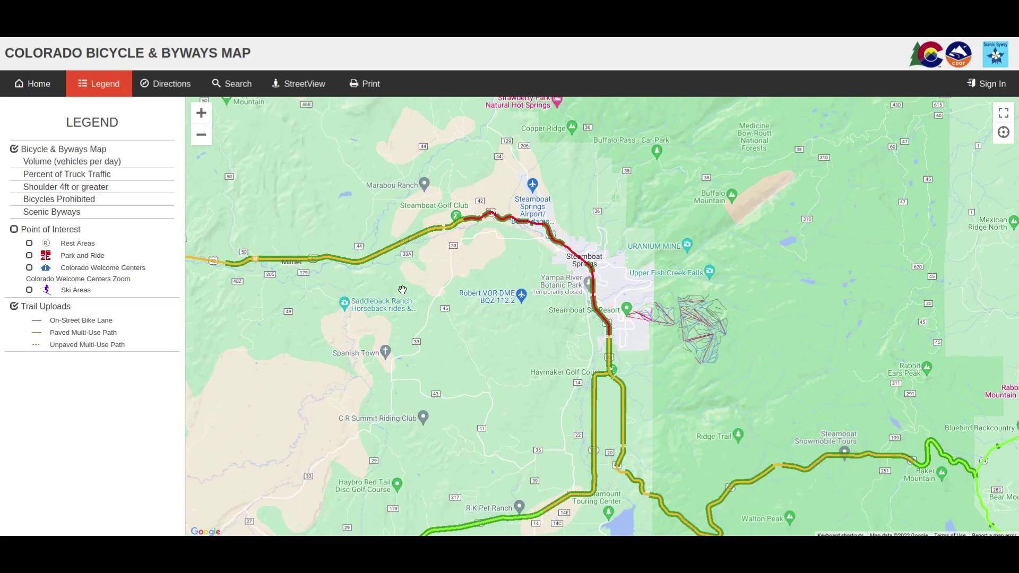
{"action": "left_click", "coordinate": [201, 113]}
{"action": "left_click_drag", "start_coordinate": [317, 210], "coordinate": [365, 299]}
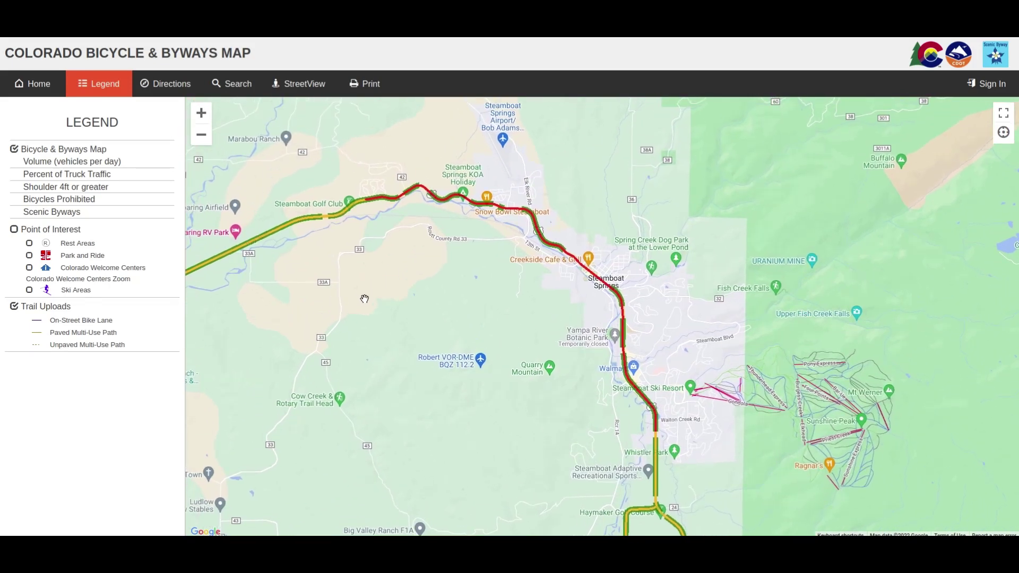
{"action": "left_click_drag", "start_coordinate": [503, 408], "coordinate": [378, 333]}
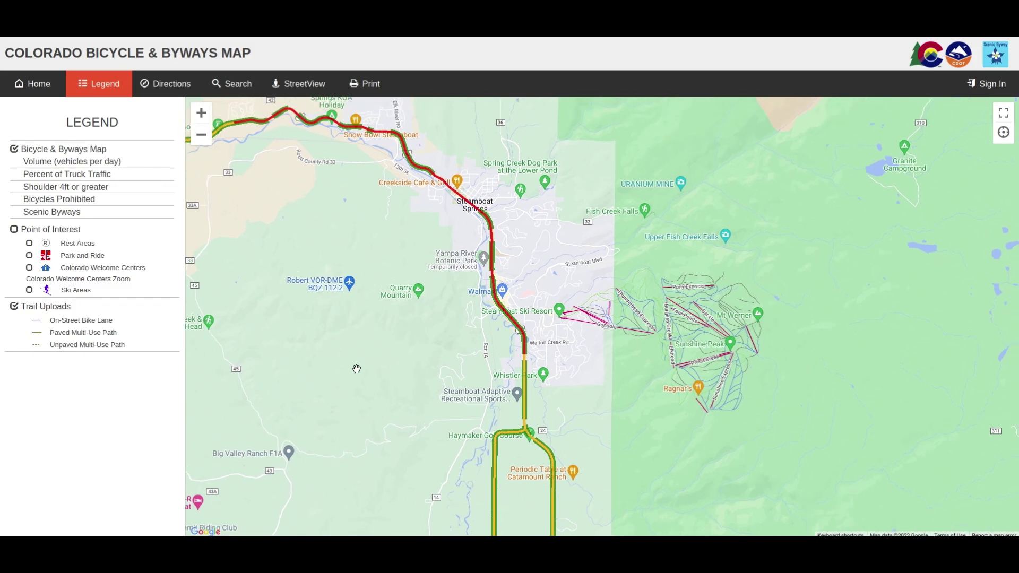
{"action": "left_click", "coordinate": [201, 144]}
{"action": "left_click", "coordinate": [202, 145]}
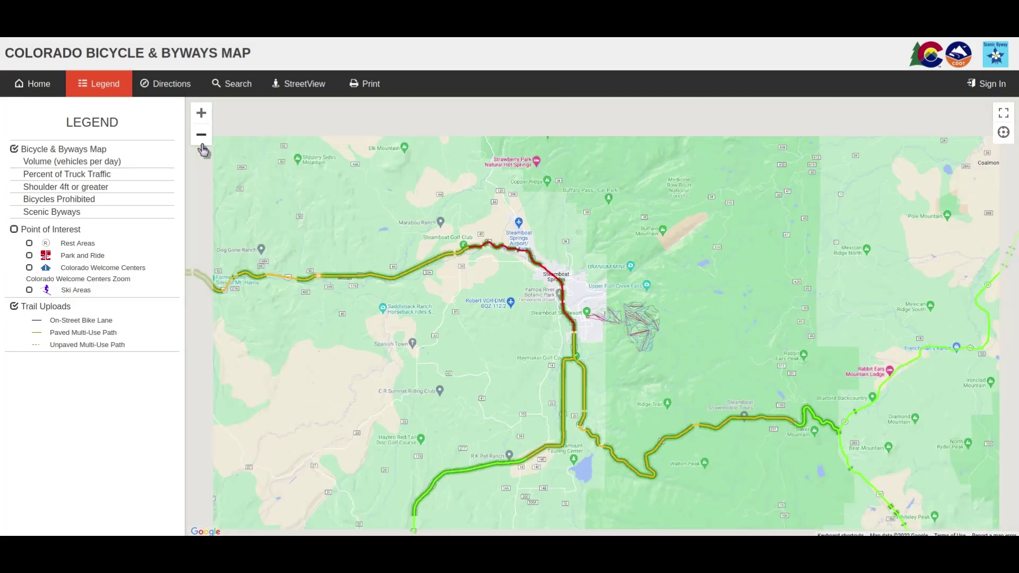
{"action": "left_click", "coordinate": [201, 144]}
{"action": "left_click", "coordinate": [202, 145]}
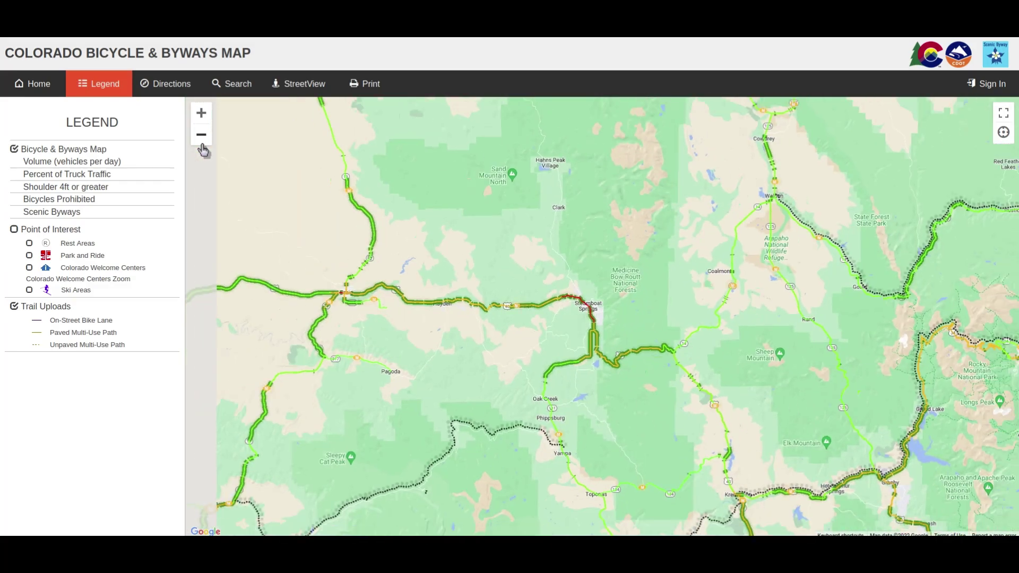
{"action": "left_click_drag", "start_coordinate": [373, 357], "coordinate": [255, 229]}
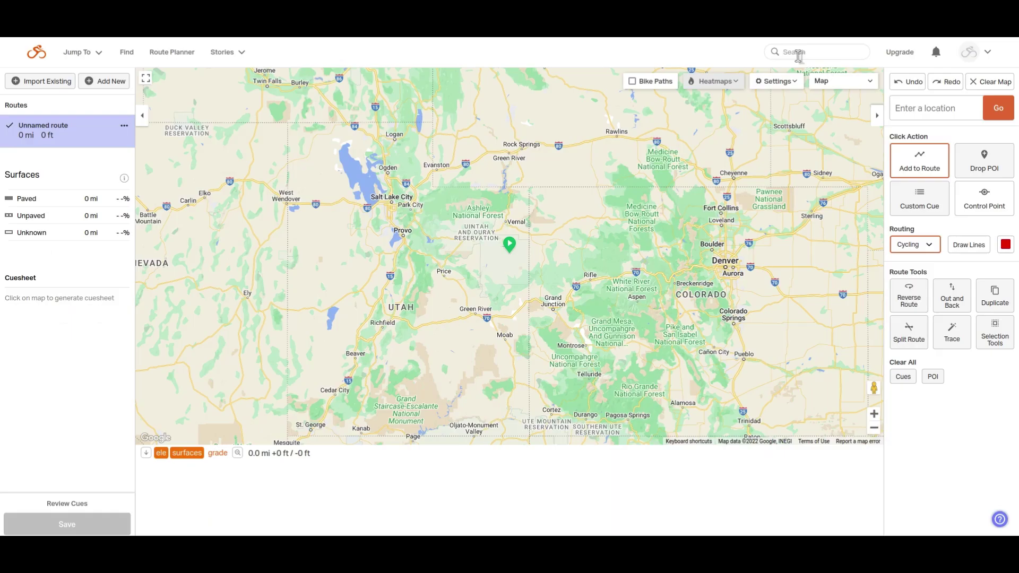
- Switch to Ride with GPS, search for "salt lake city to denver", and browse the full list of matching public routes
{"action": "left_click", "coordinate": [796, 51]}
{"action": "type", "text": "s"}
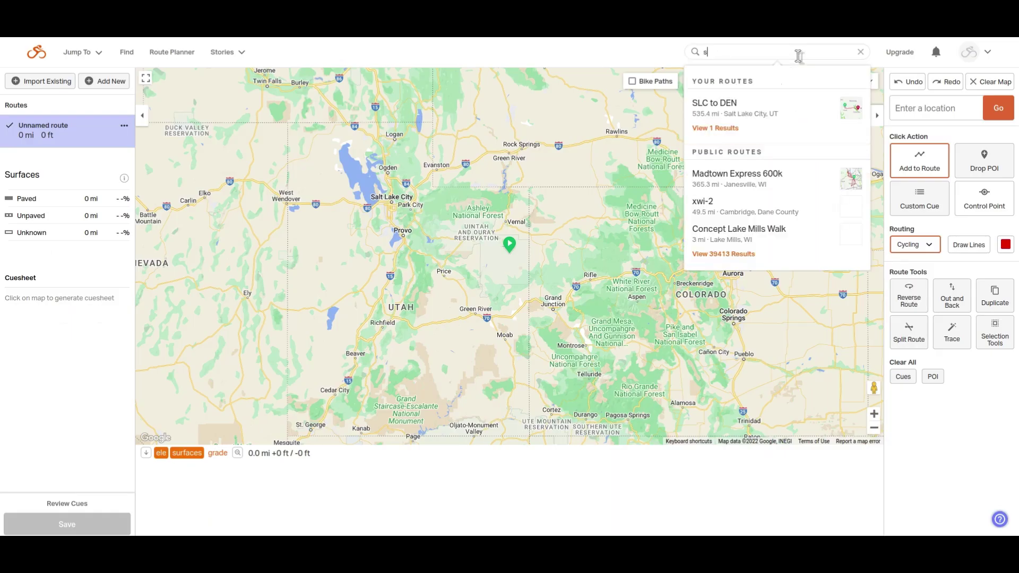
{"action": "type", "text": "al"}
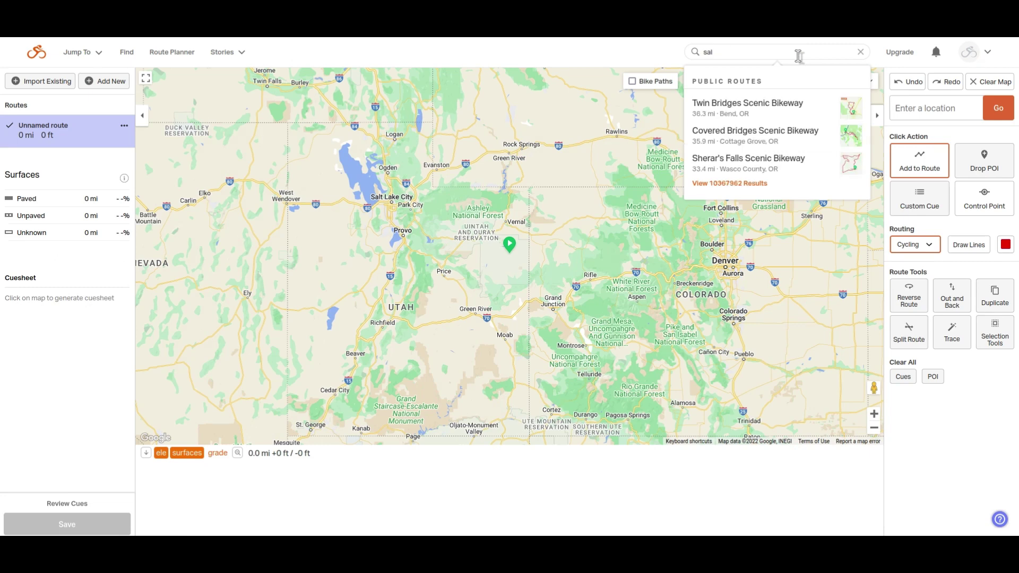
{"action": "type", "text": "t lake city to denver"}
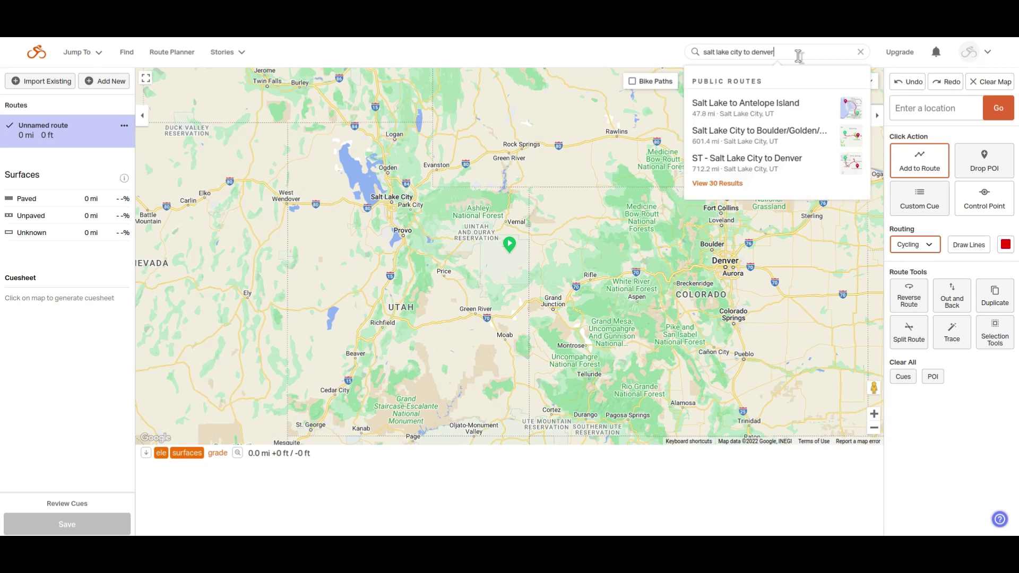
{"action": "left_click", "coordinate": [719, 184]}
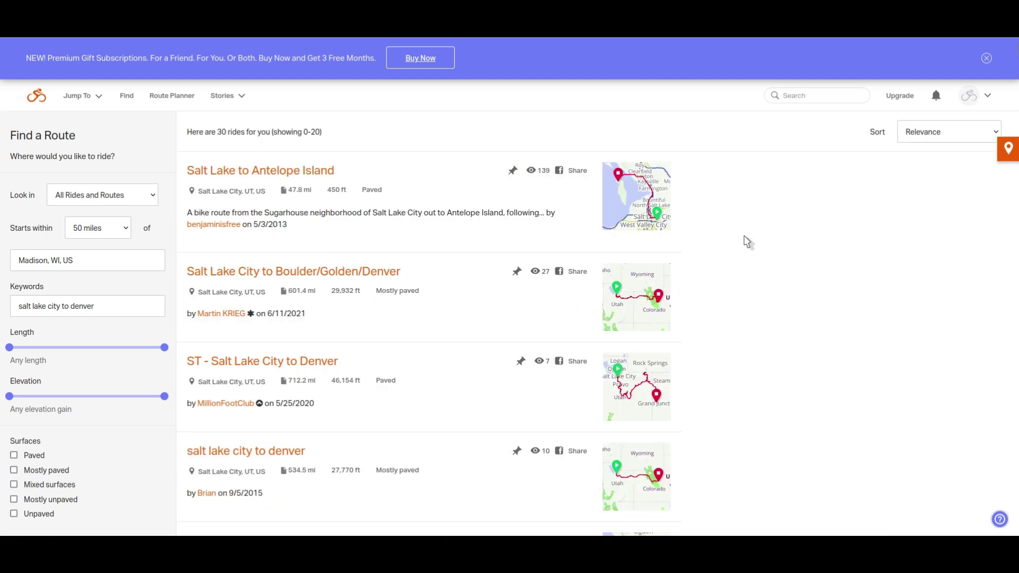
{"action": "scroll", "coordinate": [747, 241], "scroll_direction": "down", "scroll_amount": 2}
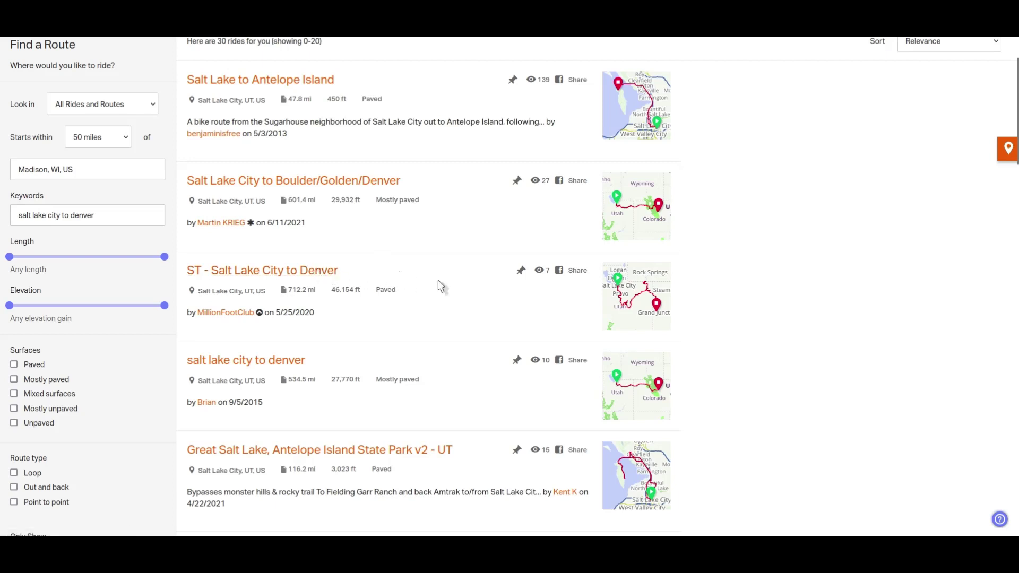
{"action": "scroll", "coordinate": [439, 286], "scroll_direction": "down", "scroll_amount": 4}
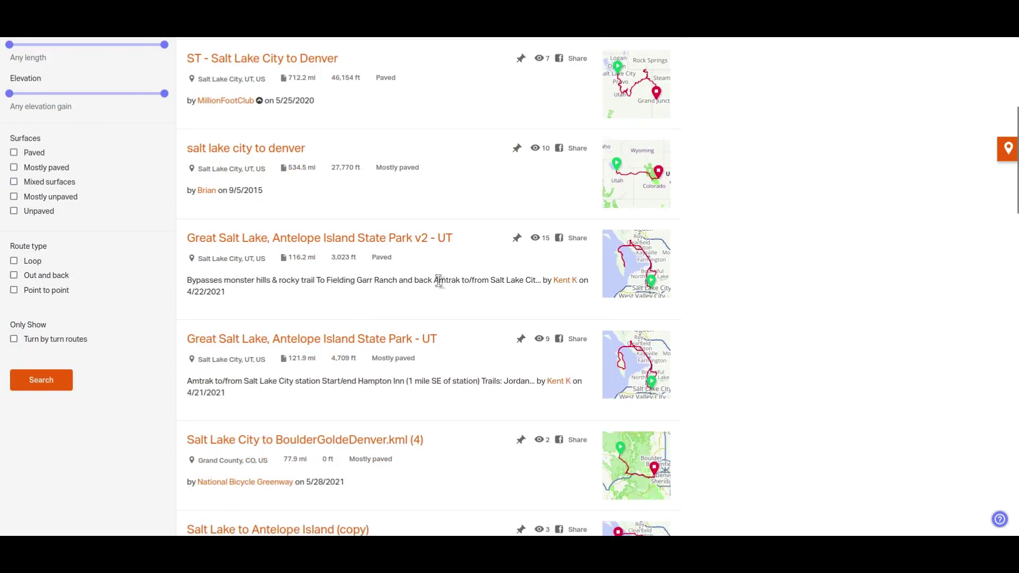